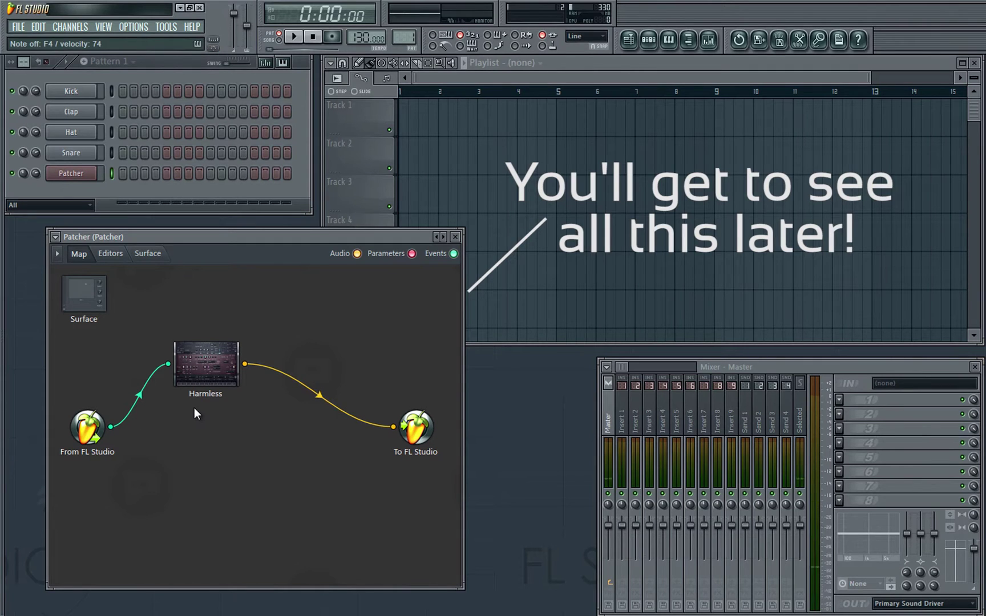
# - Add TAL-DUB-II and insert it between Harmless and To FL Studio
pyautogui.rightClick(308, 348)
pyautogui.click(338, 370)
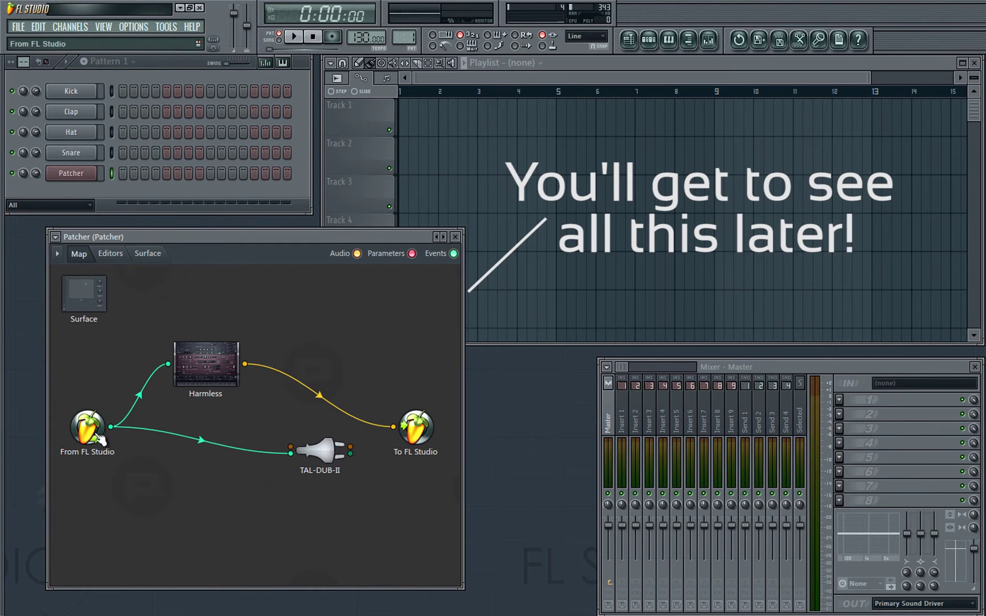
pyautogui.moveTo(320, 450); pyautogui.dragTo(337, 345)
pyautogui.doubleClick(336, 345)
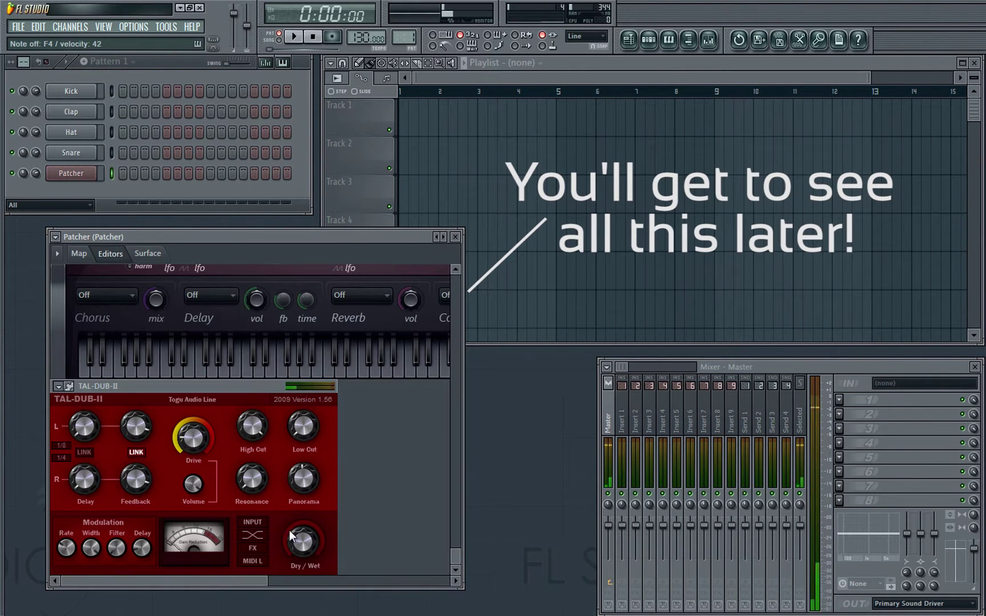
pyautogui.click(79, 253)
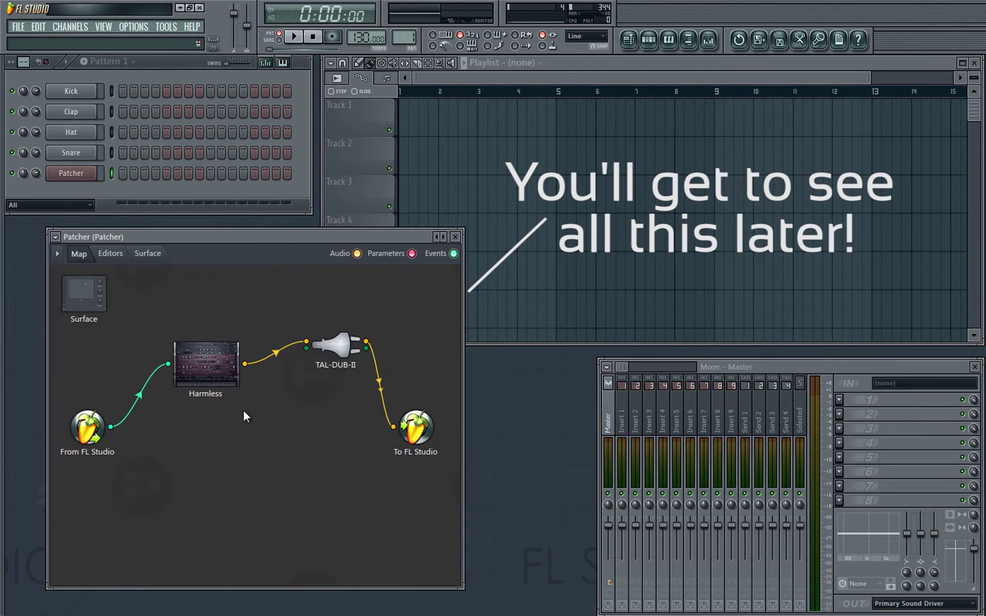
# - Review the Harmless editor, the Surface controls and the TAL-DUB-II editor
pyautogui.doubleClick(208, 365)
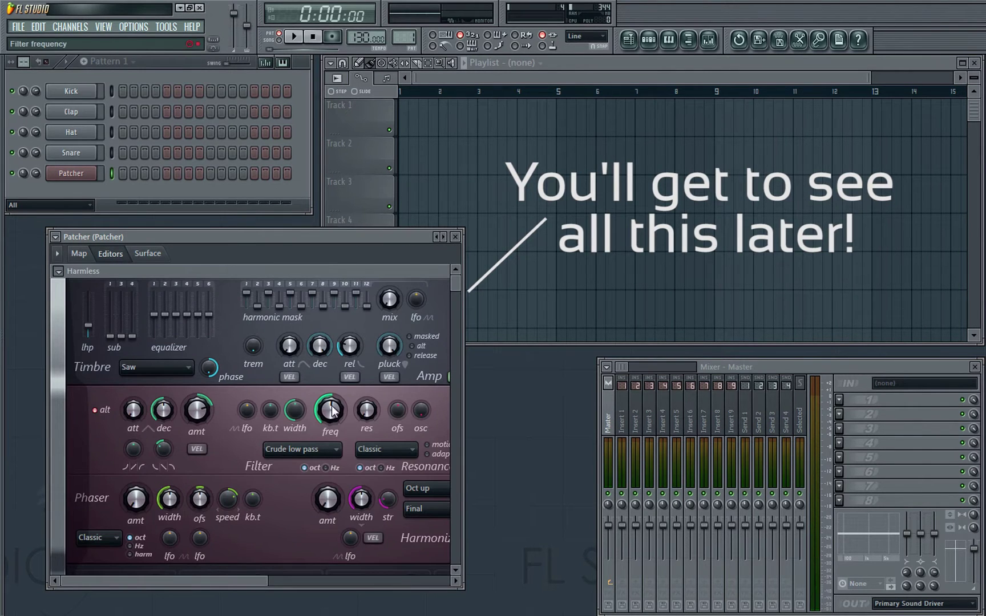
pyautogui.click(78, 253)
pyautogui.click(147, 254)
pyautogui.click(78, 254)
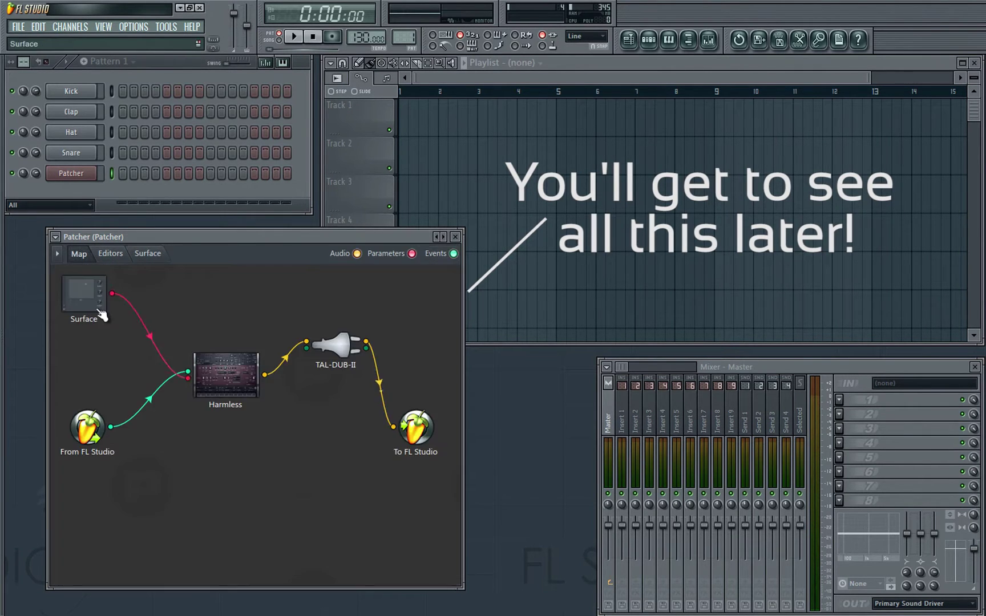
pyautogui.doubleClick(102, 315)
pyautogui.click(110, 253)
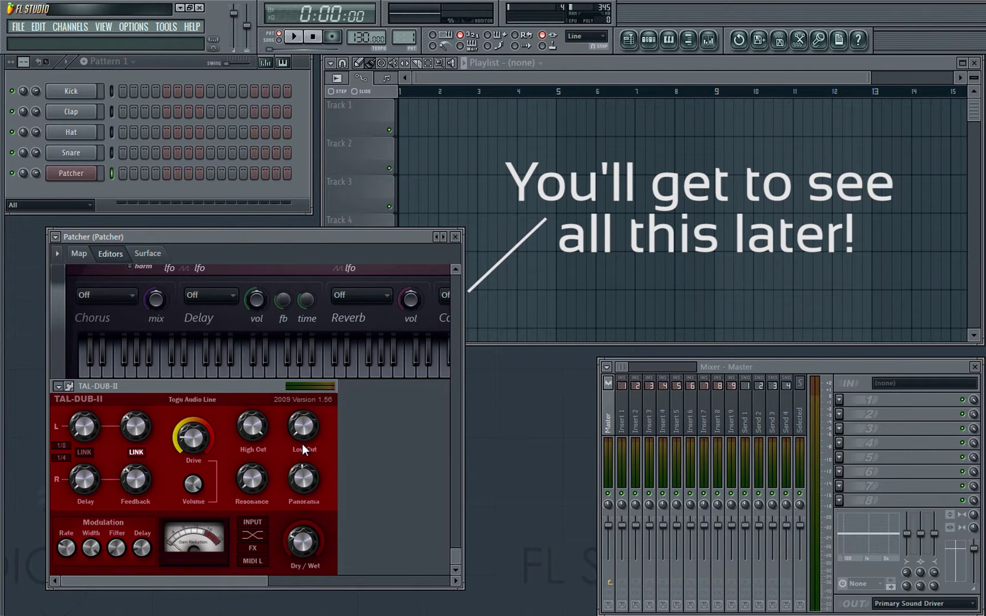
pyautogui.click(79, 253)
# - Link a Surface parameter and test the new slider from top to bottom
pyautogui.rightClick(72, 319)
pyautogui.doubleClick(73, 319)
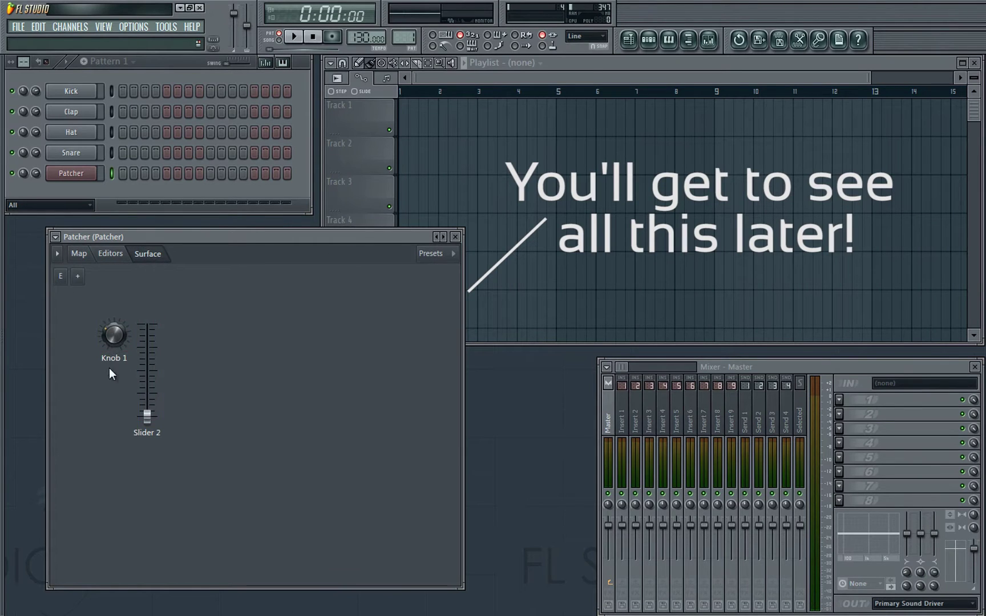
pyautogui.moveTo(148, 412); pyautogui.dragTo(150, 293)
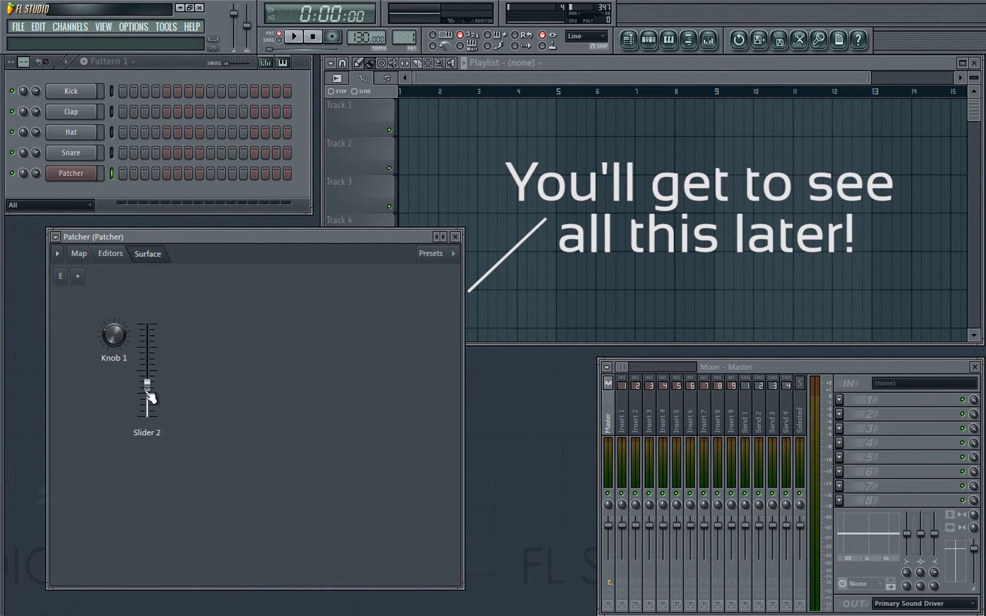
pyautogui.moveTo(147, 403); pyautogui.dragTo(147, 416)
pyautogui.click(91, 260)
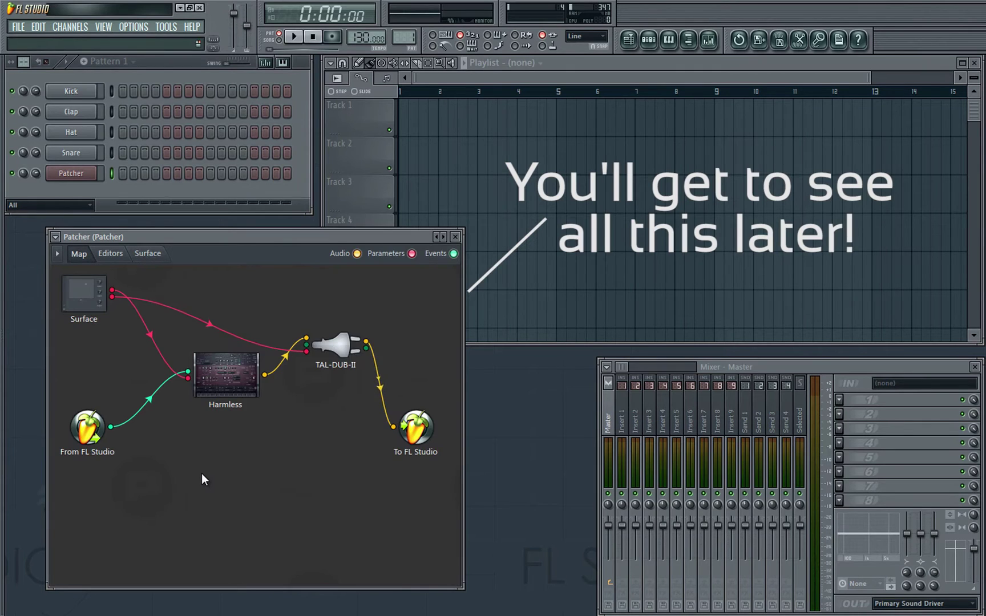
# - Add a Fruity Formula Controller module to the map and open its editor
pyautogui.rightClick(201, 473)
pyautogui.moveTo(245, 484)
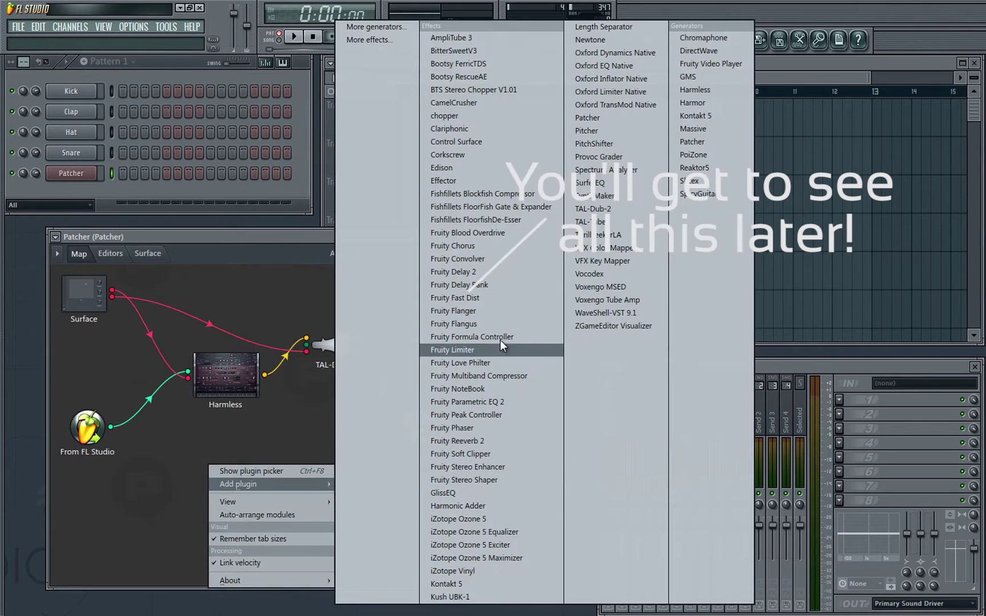
pyautogui.click(501, 337)
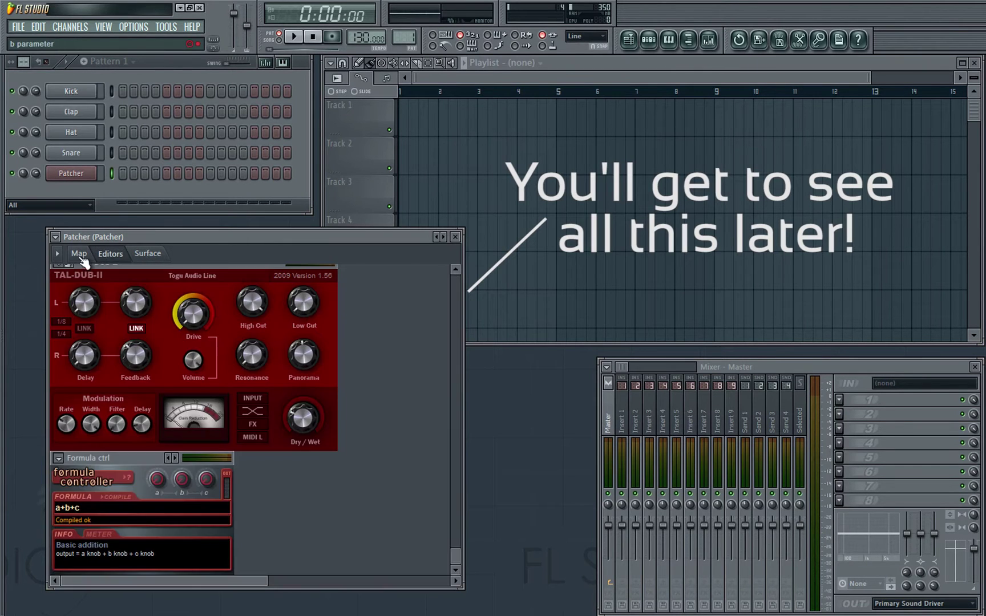
pyautogui.click(79, 254)
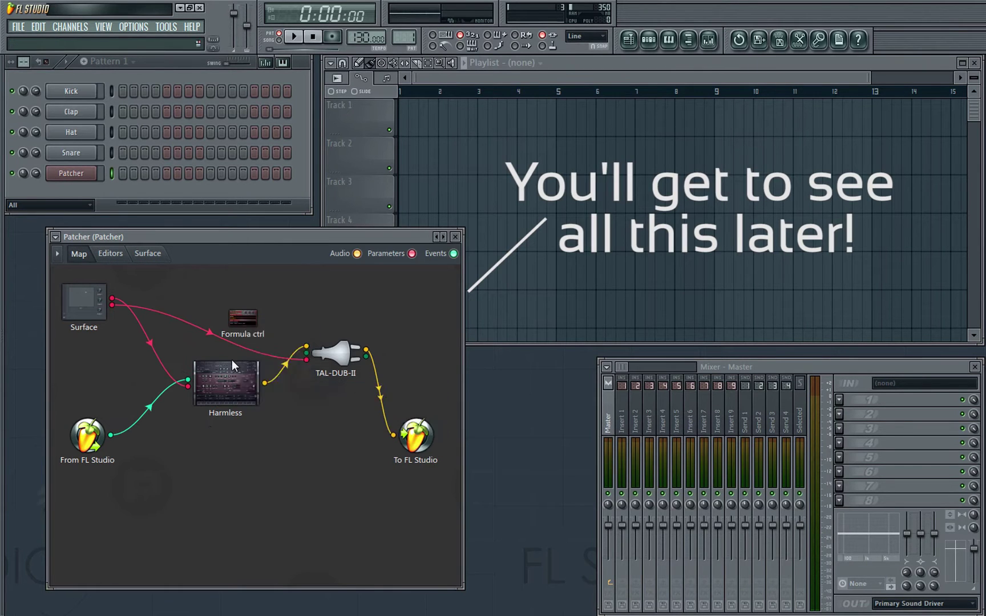
pyautogui.doubleClick(237, 330)
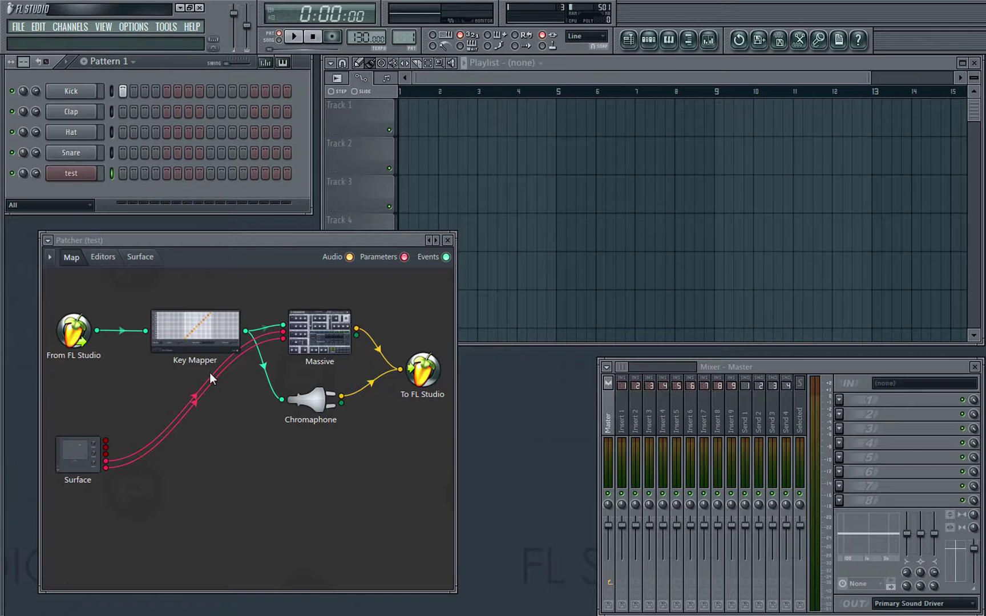
# - View the Massive editor, then add Fruity Soft Clipper and delete it again
pyautogui.click(101, 259)
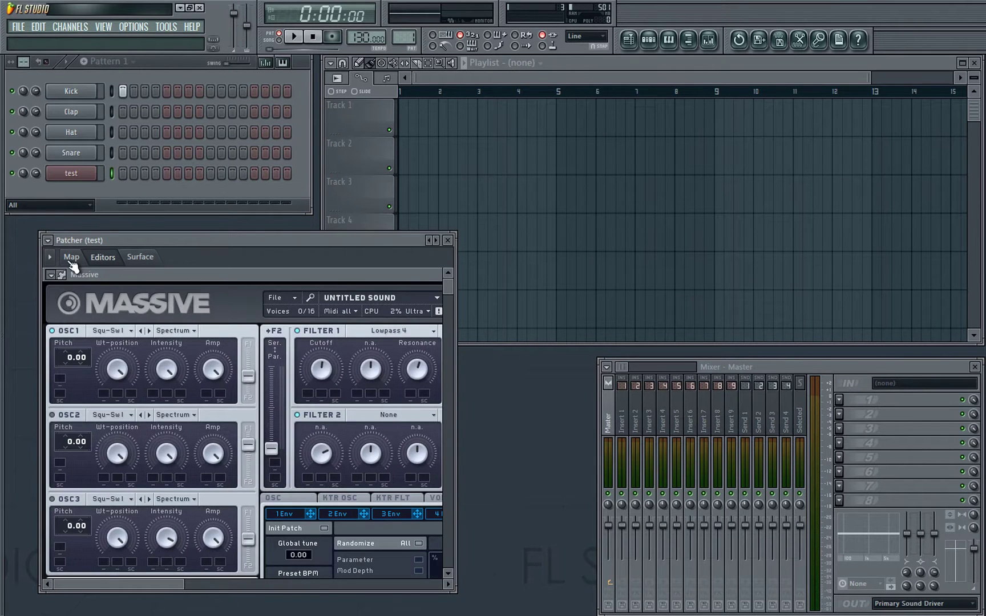
pyautogui.click(71, 259)
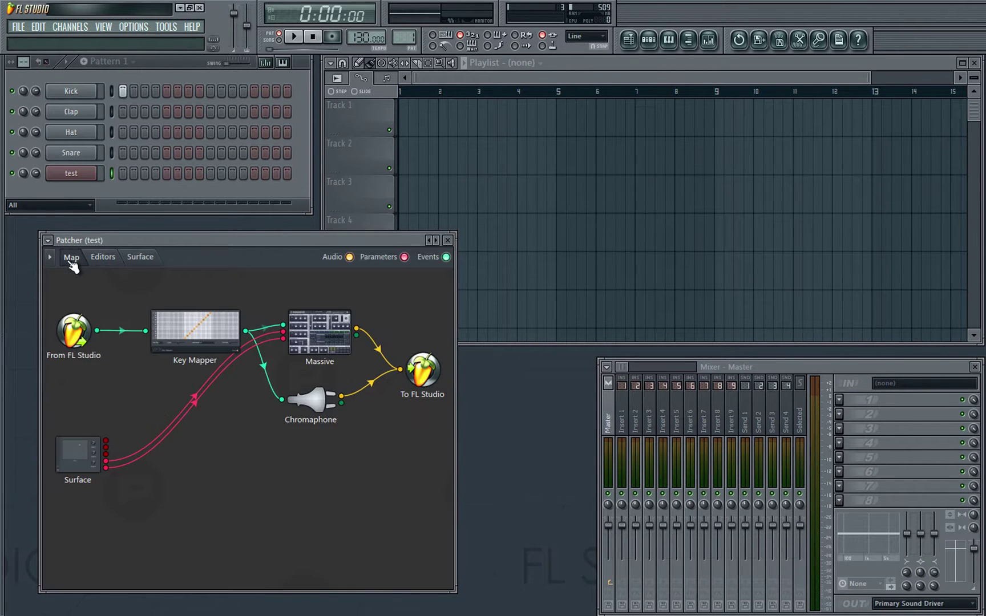
pyautogui.rightClick(215, 446)
pyautogui.moveTo(242, 465)
pyautogui.click(454, 466)
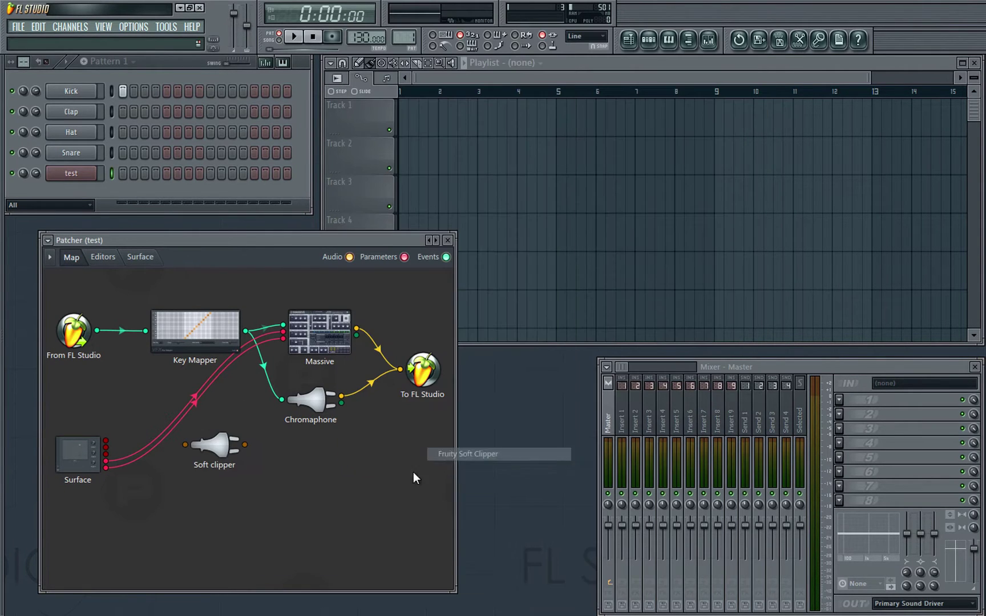
pyautogui.press('Delete')
# - Scroll through the Massive plugin editor and return to the map
pyautogui.click(105, 258)
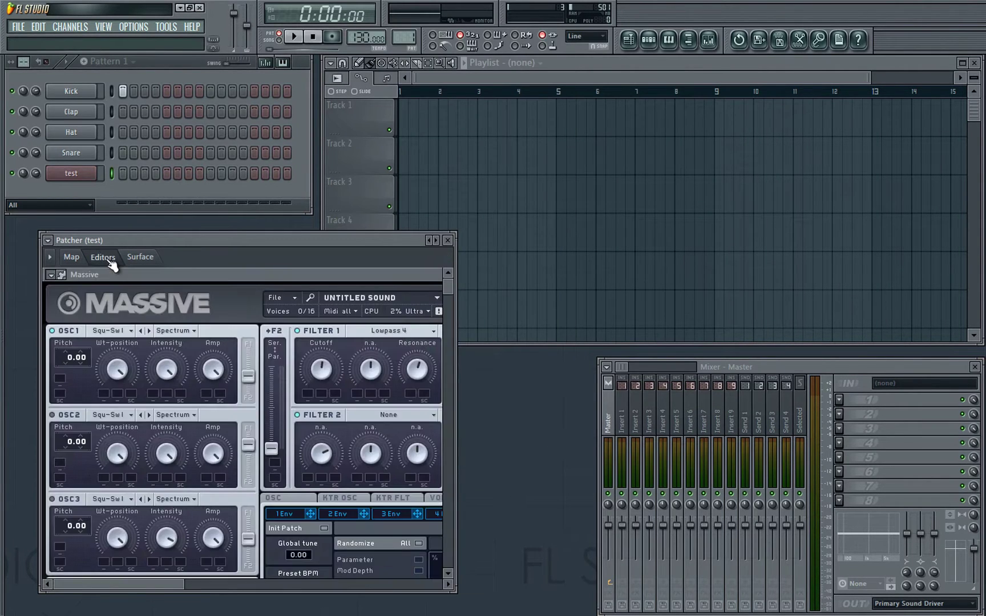
pyautogui.moveTo(447, 306); pyautogui.dragTo(438, 565)
pyautogui.click(94, 262)
pyautogui.click(77, 257)
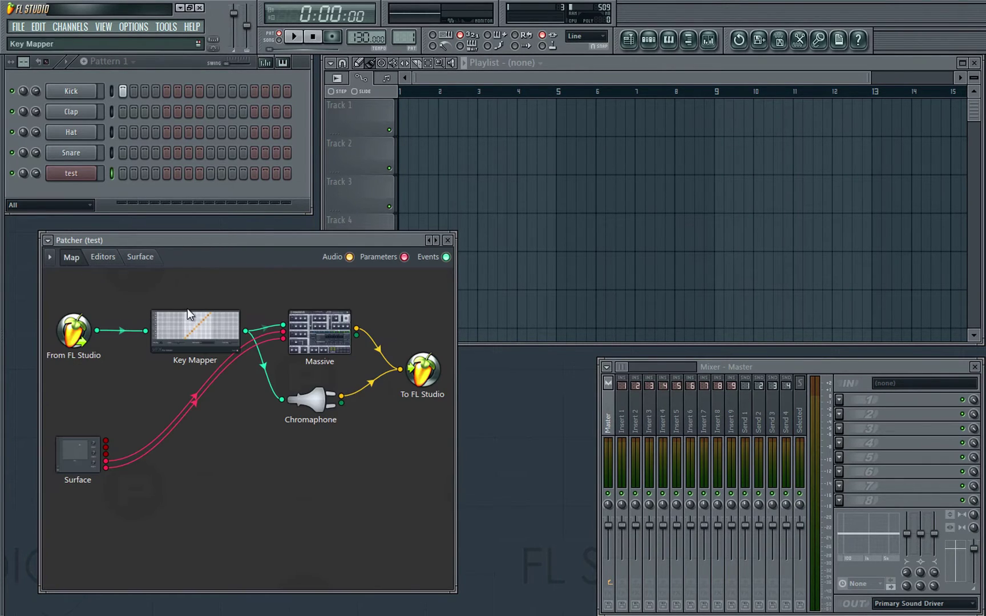
# - Move the XY 5 pad dot toward the upper right, then bring up the add-plugin list
pyautogui.click(150, 259)
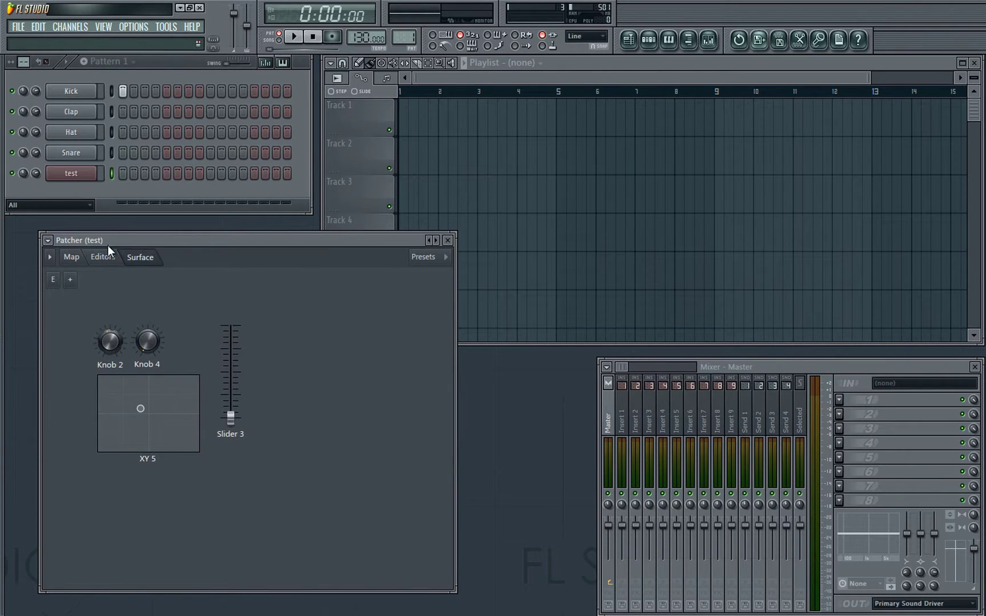
pyautogui.moveTo(149, 409); pyautogui.dragTo(238, 447)
pyautogui.click(71, 257)
pyautogui.rightClick(166, 482)
pyautogui.moveTo(189, 506)
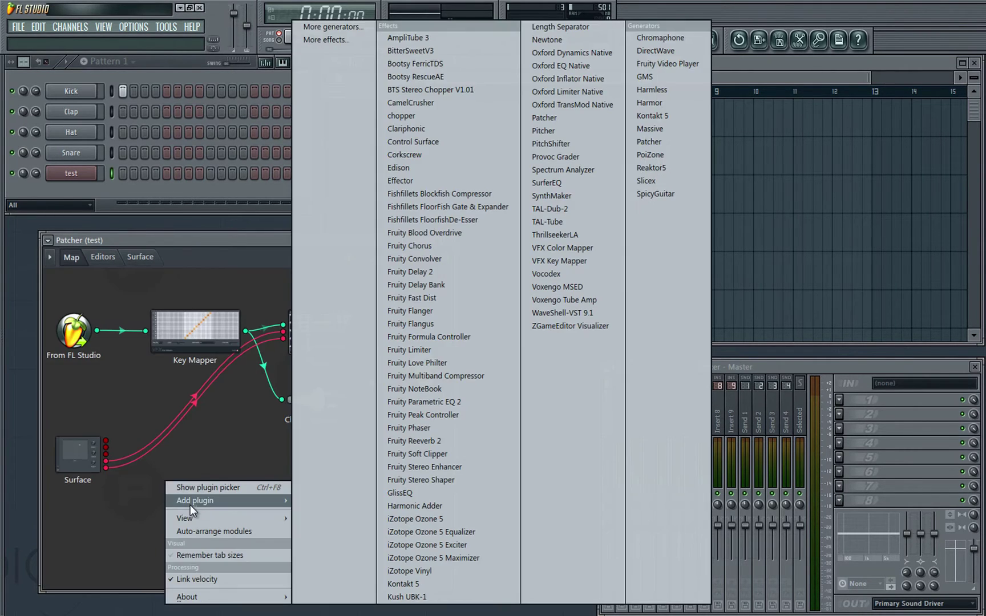
# - Add a second Control Surface, Surface 2, placing it slightly lower on the map
pyautogui.click(403, 143)
pyautogui.moveTo(163, 490); pyautogui.dragTo(166, 508)
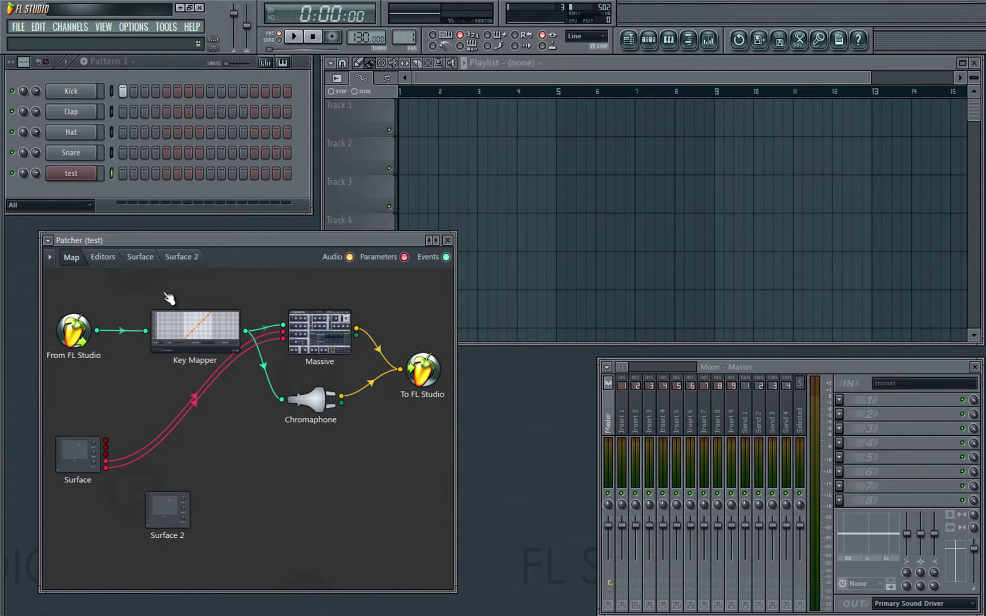
pyautogui.click(148, 260)
pyautogui.click(182, 257)
# - Give Surface 2 a knob, then test the large preview knob in Control Creator
pyautogui.rightClick(164, 365)
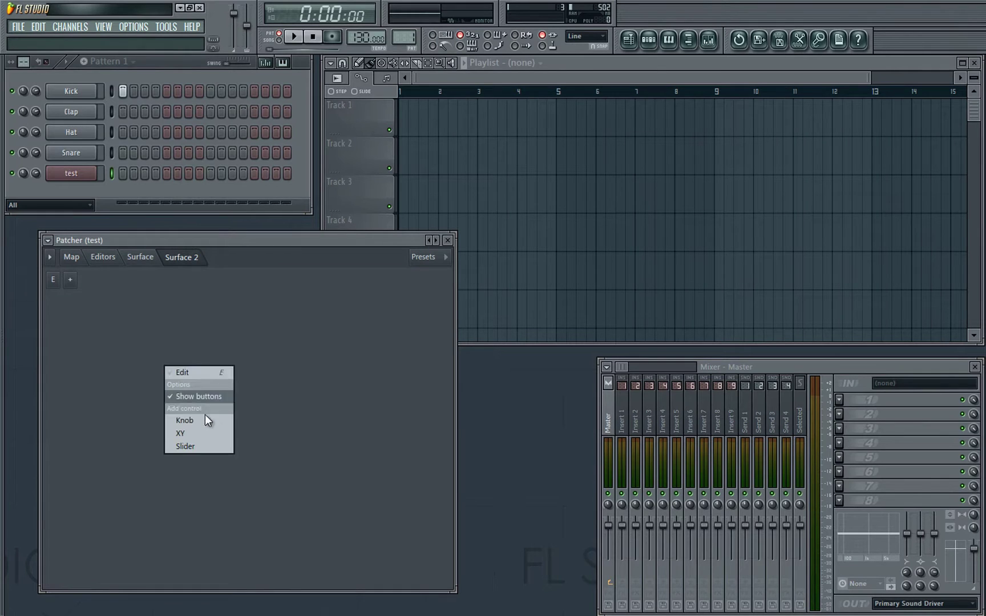
pyautogui.click(205, 423)
pyautogui.click(141, 258)
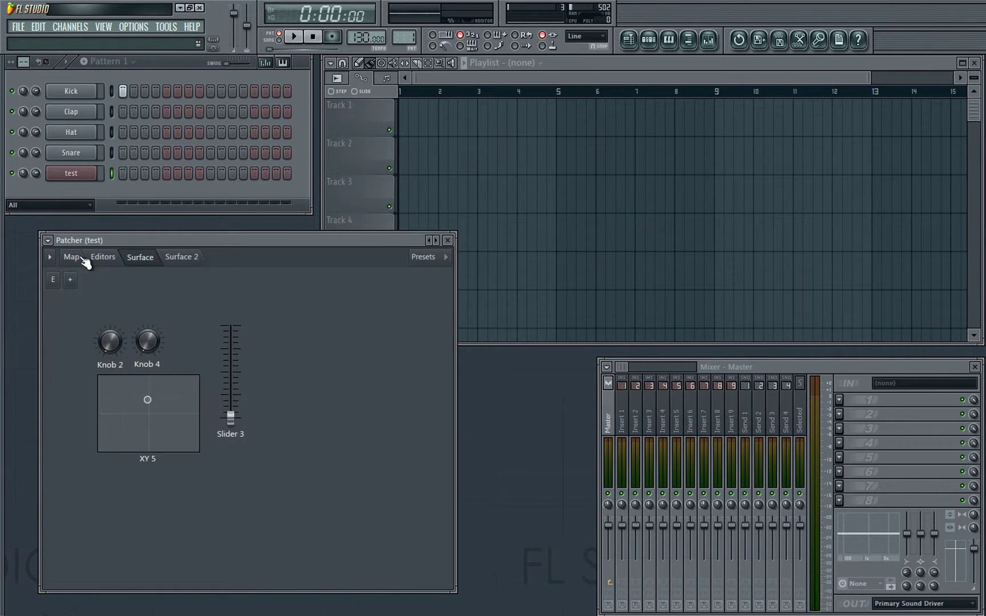
pyautogui.click(71, 257)
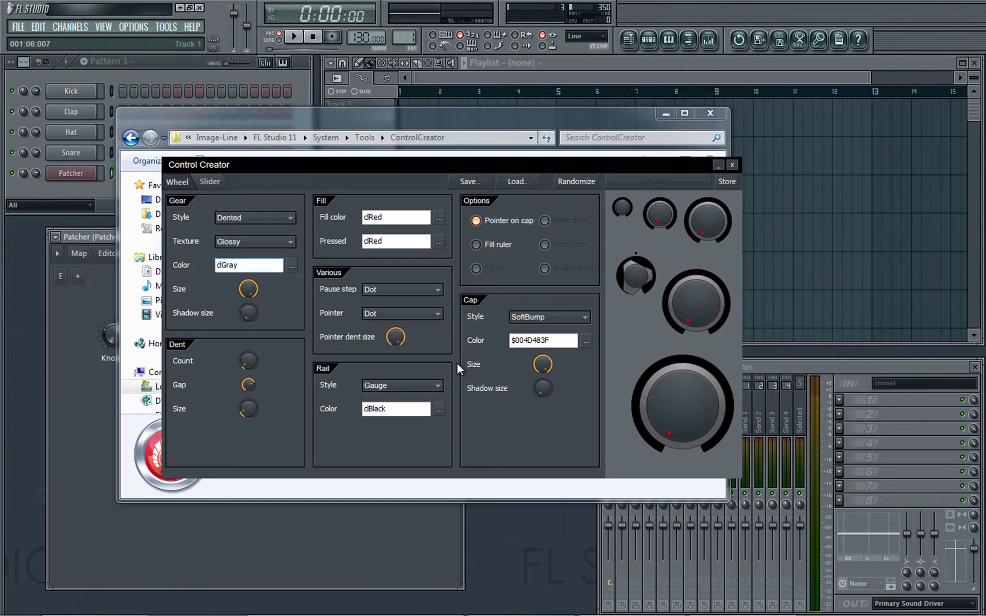
pyautogui.moveTo(677, 411); pyautogui.dragTo(685, 213)
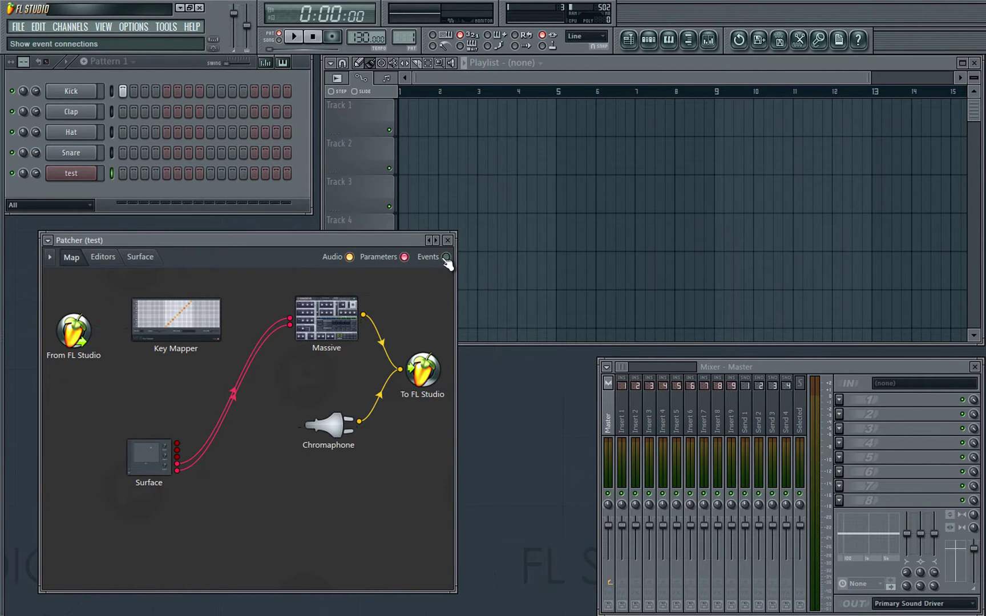
# - Auto-arrange the test patch modules and enlarge the Patcher window
pyautogui.rightClick(275, 485)
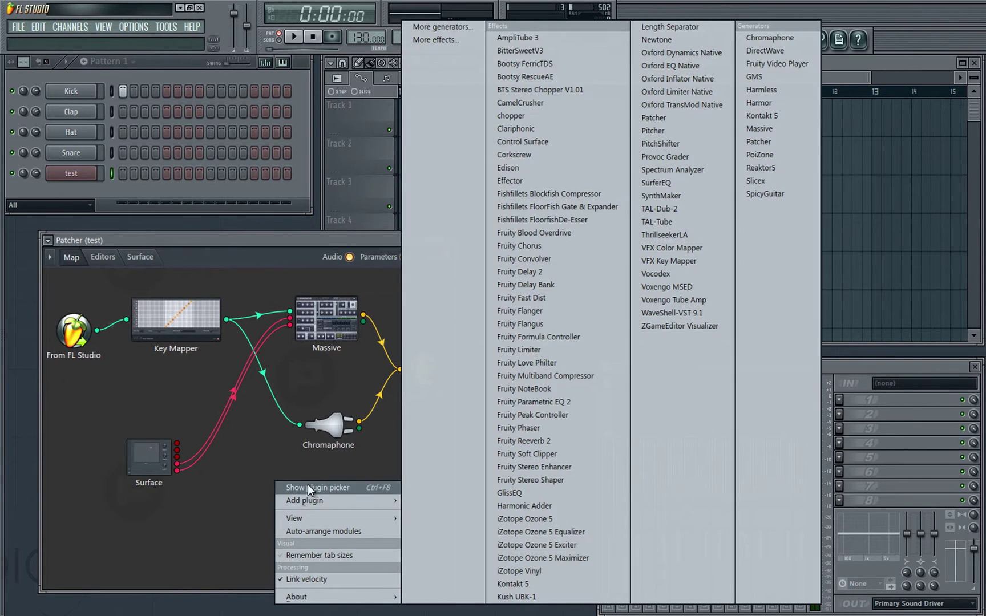
pyautogui.moveTo(315, 524)
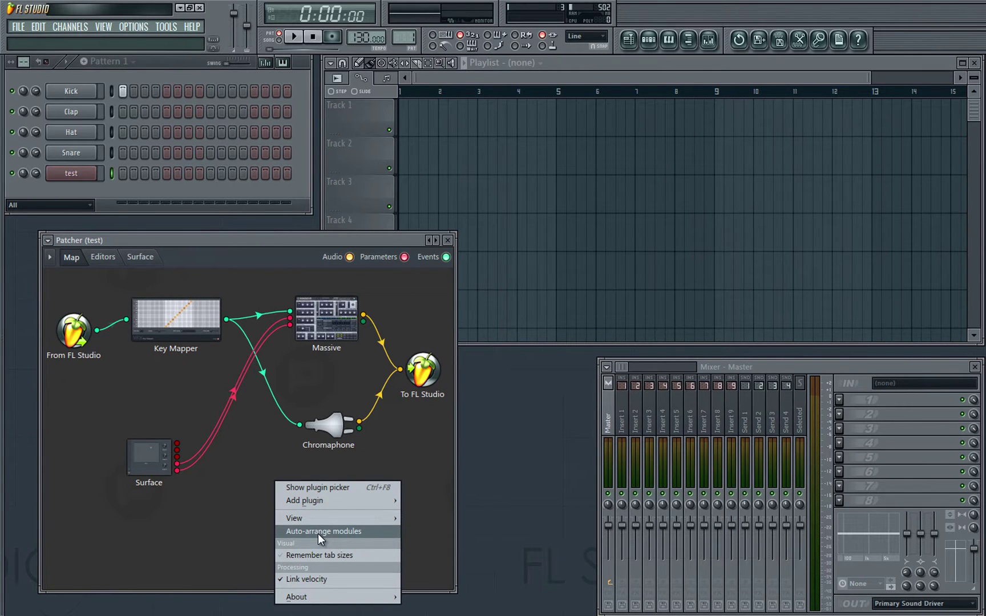
pyautogui.click(319, 534)
pyautogui.rightClick(318, 478)
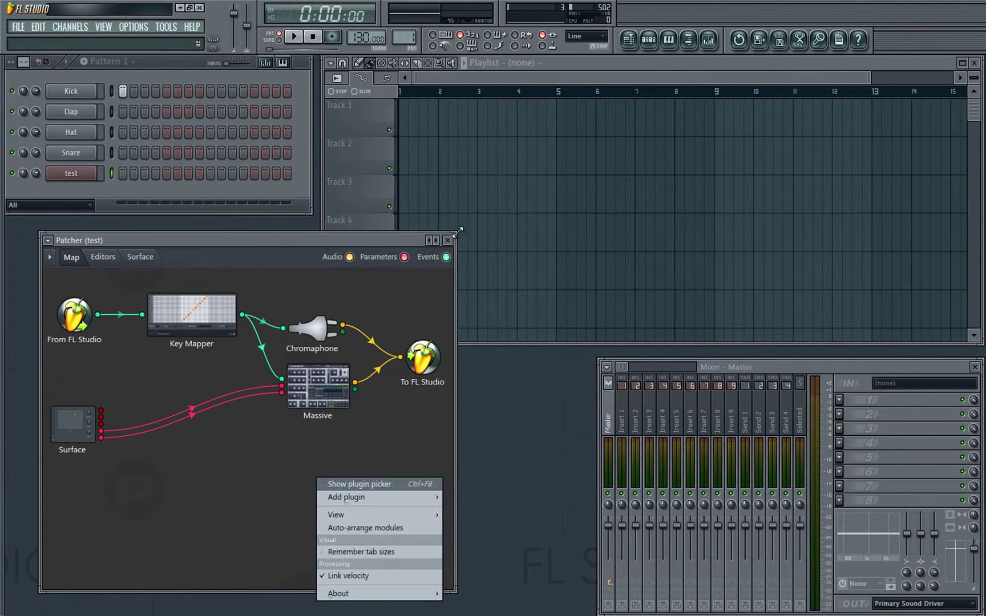
pyautogui.moveTo(458, 232); pyautogui.dragTo(485, 196)
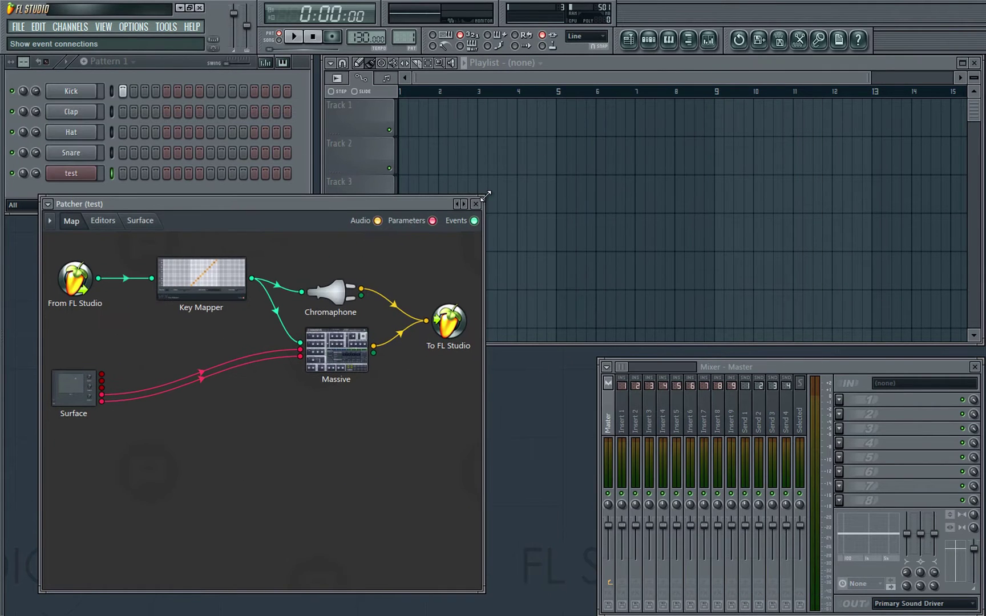
# - Widen the Patcher window to show all of Massive, then collapse its editor
pyautogui.rightClick(263, 426)
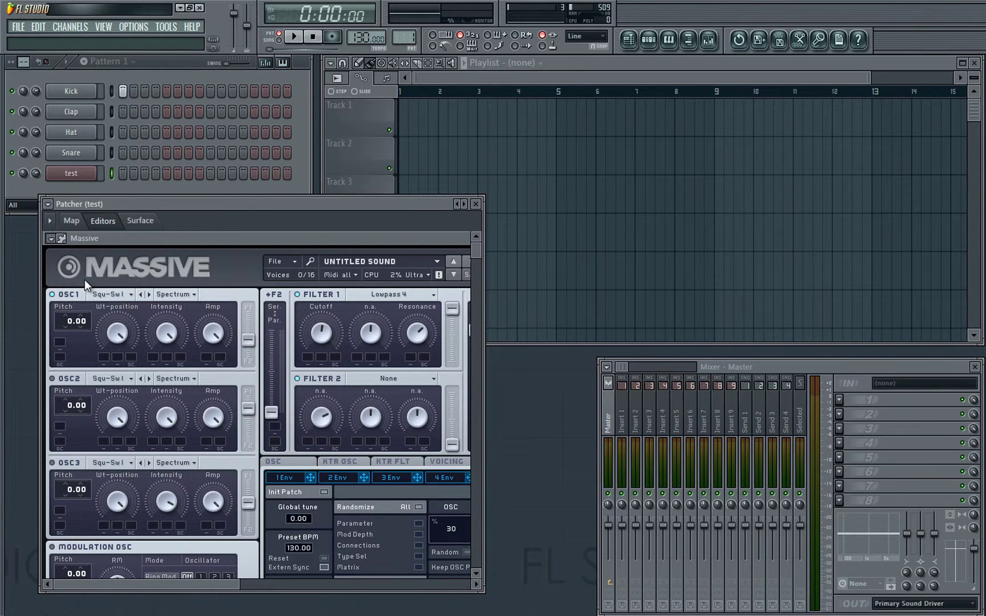
pyautogui.moveTo(482, 199); pyautogui.dragTo(878, 115)
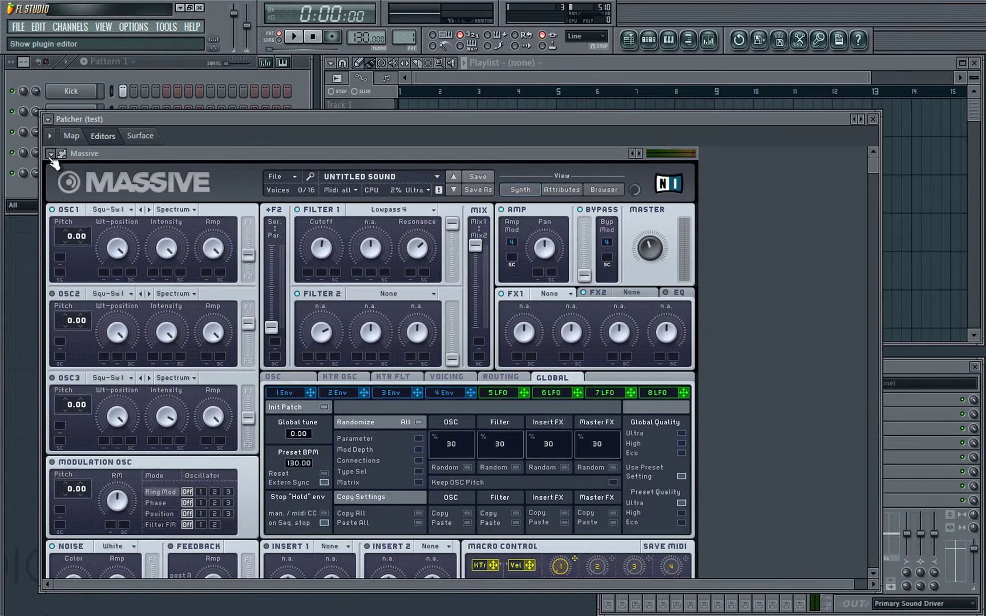
pyautogui.click(51, 155)
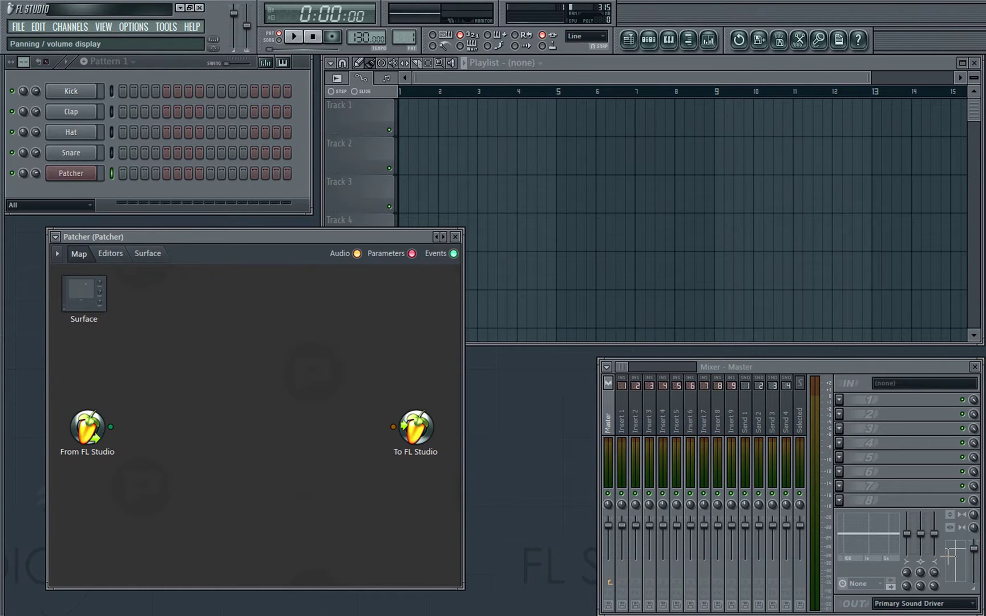
# - Add a Harmless synth to the new Patcher map and move its node up and right
pyautogui.rightClick(183, 425)
pyautogui.moveTo(239, 441)
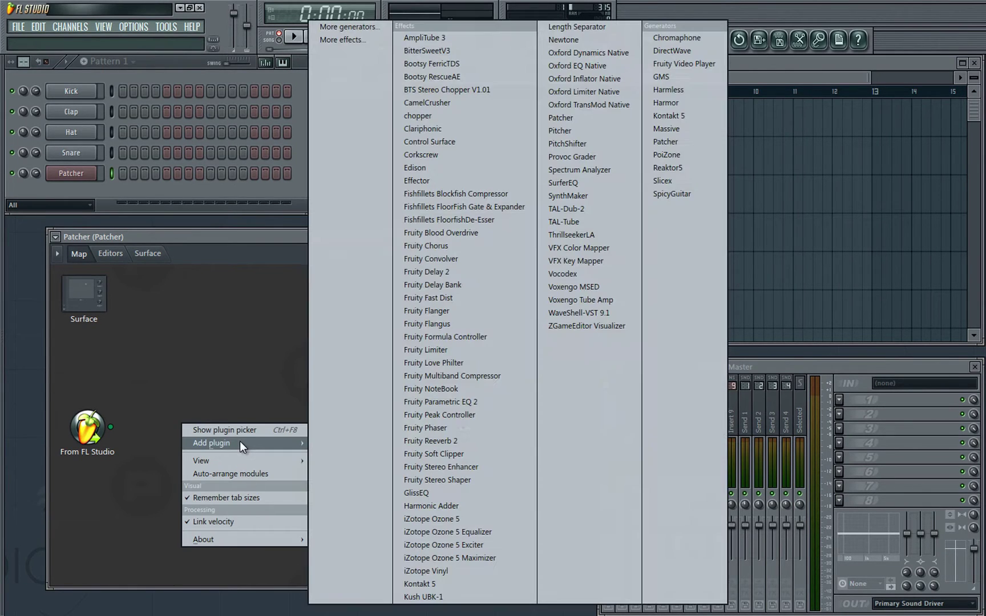
pyautogui.click(688, 90)
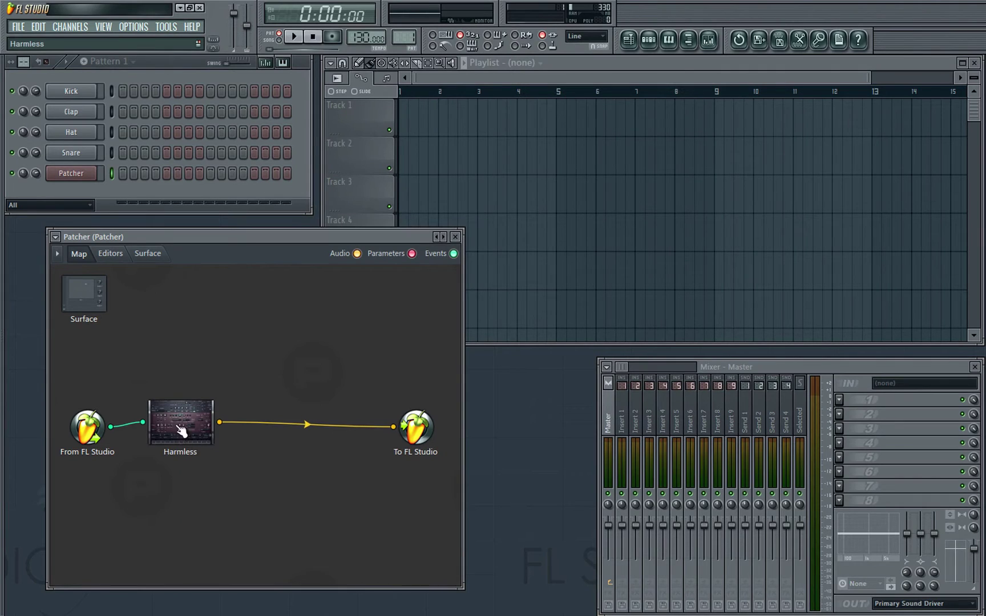
pyautogui.moveTo(177, 431); pyautogui.dragTo(203, 378)
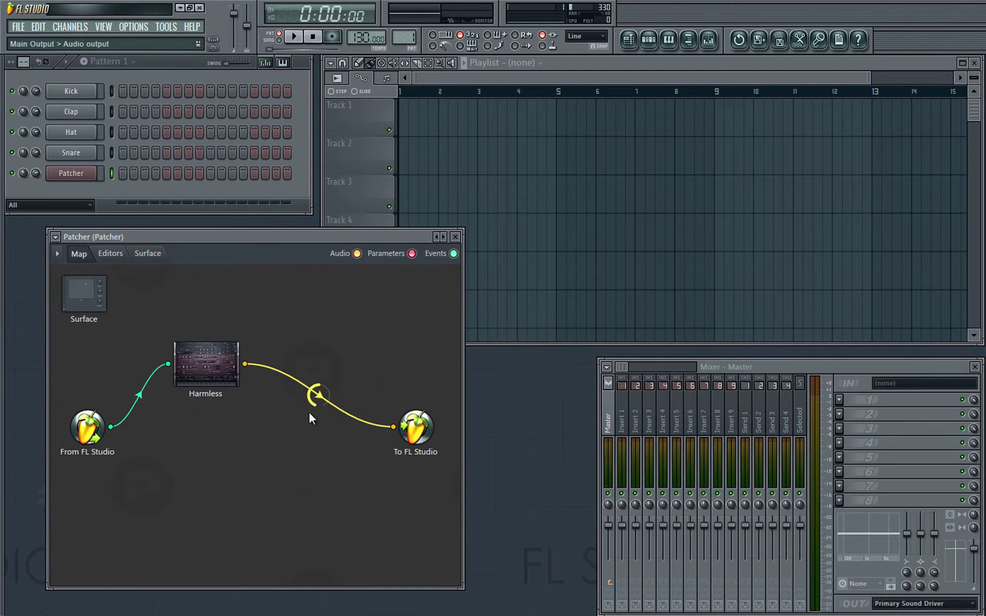
# - Add TAL-Dub-2 to the map, route Harmless's audio output into it, and open its editor
pyautogui.rightClick(311, 347)
pyautogui.moveTo(339, 370)
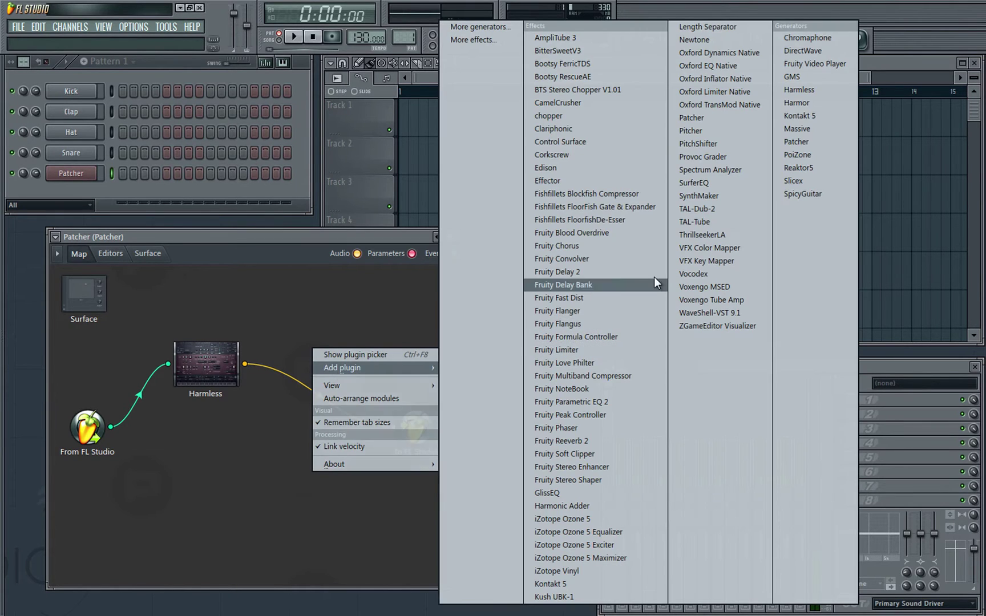
pyautogui.click(681, 211)
pyautogui.moveTo(328, 355); pyautogui.dragTo(325, 453)
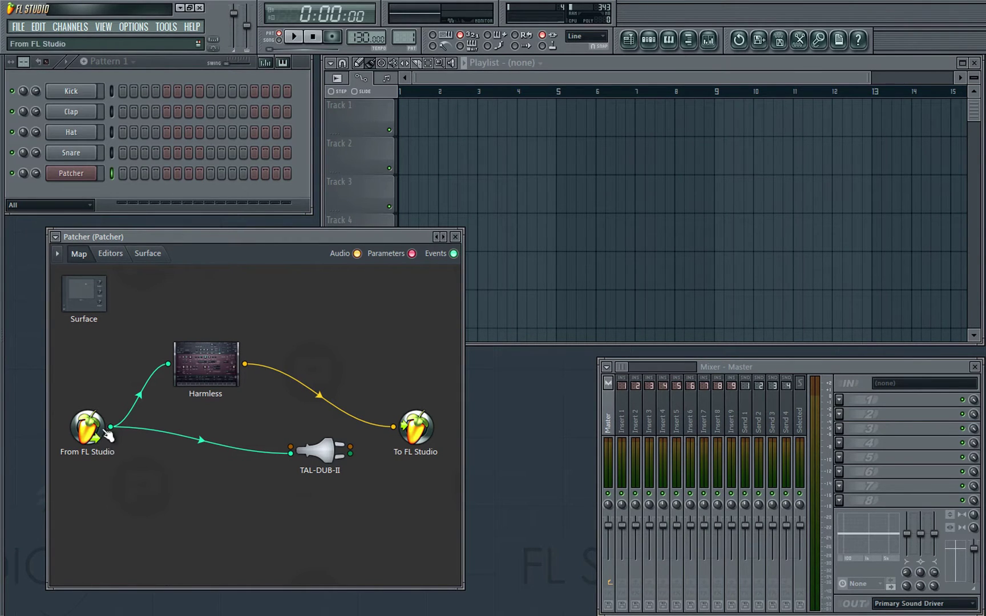
pyautogui.moveTo(332, 458); pyautogui.dragTo(288, 486)
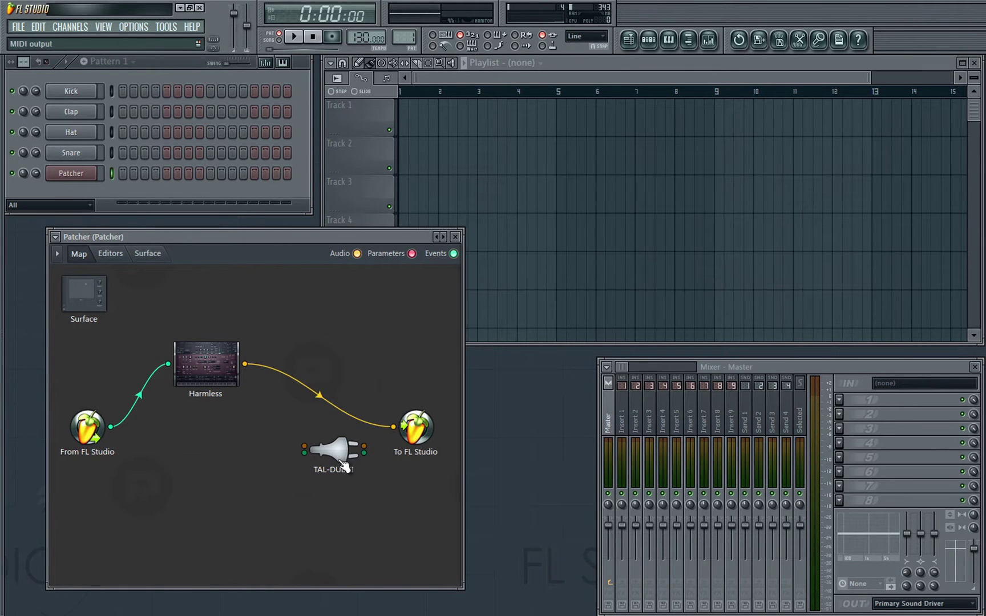
pyautogui.moveTo(333, 451); pyautogui.dragTo(337, 345)
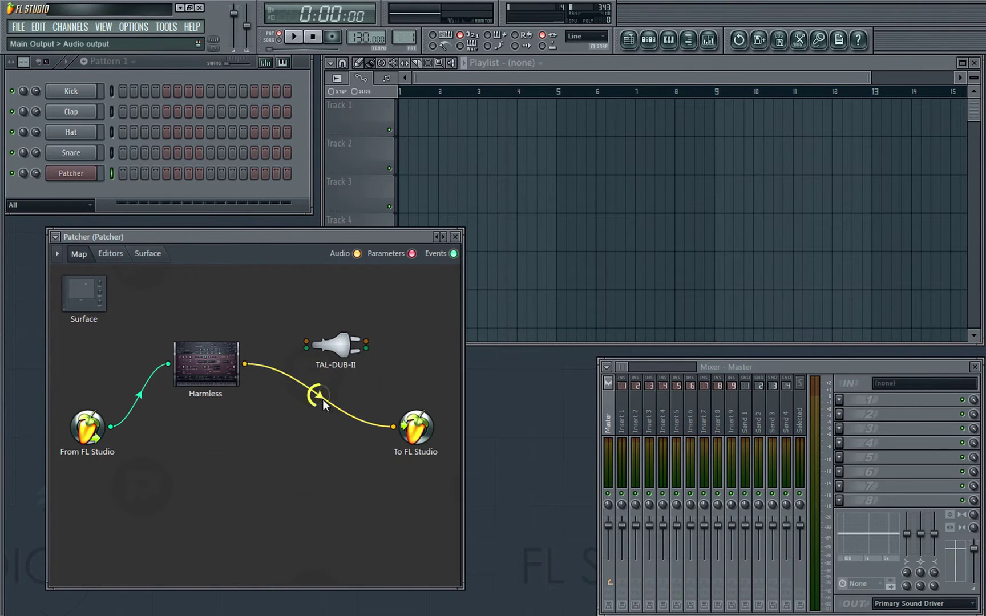
pyautogui.moveTo(393, 427)
pyautogui.mouseDown()
pyautogui.moveTo(319, 440)
pyautogui.moveTo(305, 341)
pyautogui.moveTo(398, 343)
pyautogui.moveTo(394, 427)
pyautogui.mouseUp()
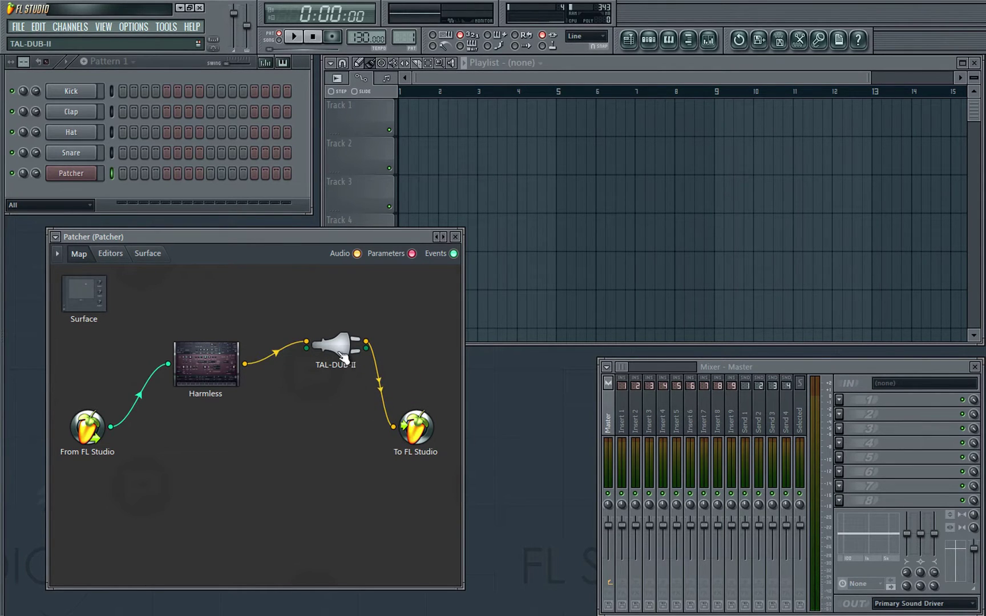
pyautogui.doubleClick(347, 362)
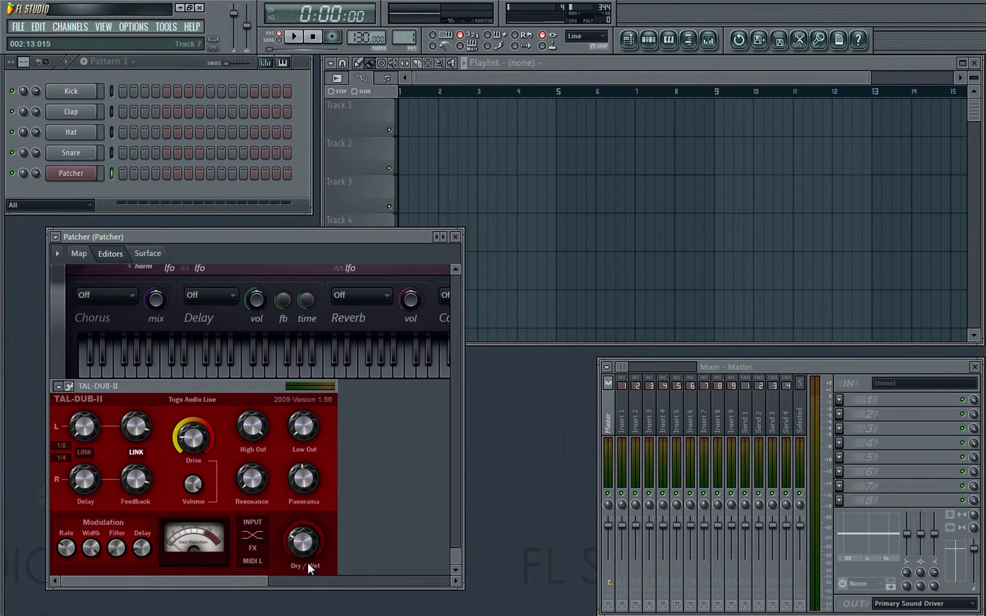
# - Set TAL-DUB-II's dry/wet mix to 0.27
pyautogui.moveTo(307, 563); pyautogui.dragTo(308, 565)
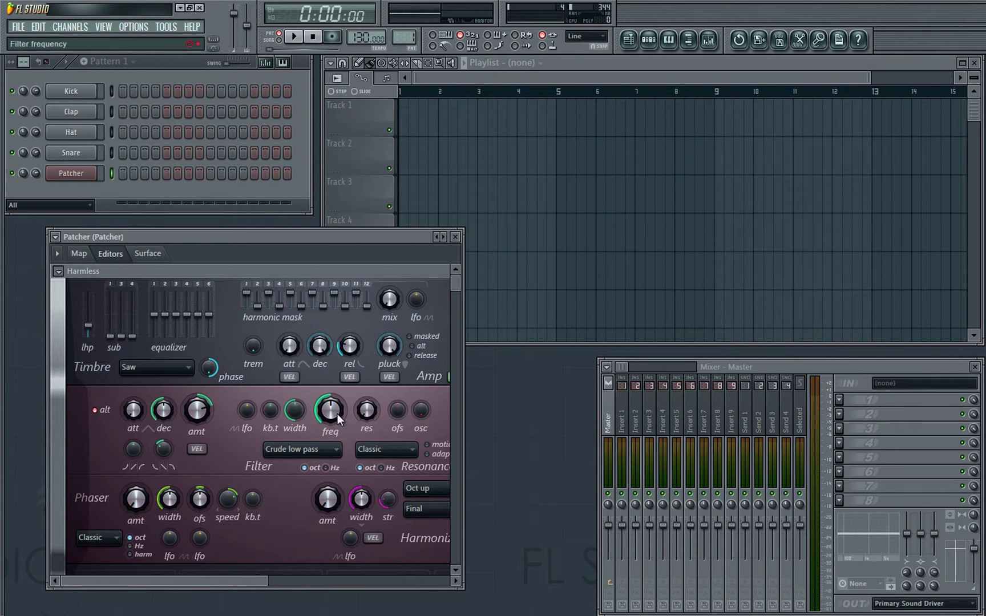
# - Lower Harmless's filter frequency, activate it as a parameter input, and reposition the node
pyautogui.moveTo(337, 418); pyautogui.dragTo(259, 409)
pyautogui.rightClick(330, 420)
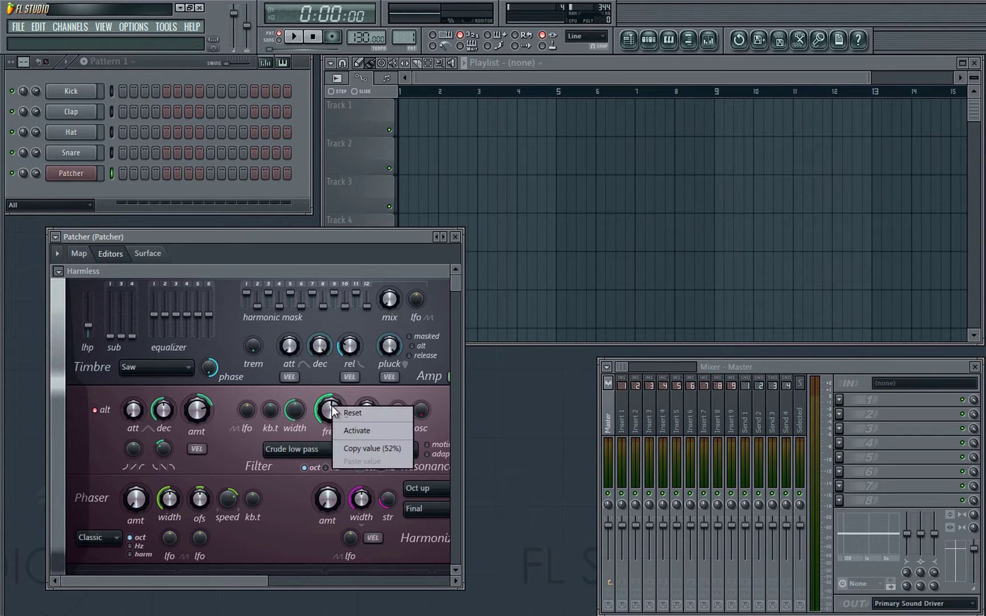
pyautogui.click(372, 431)
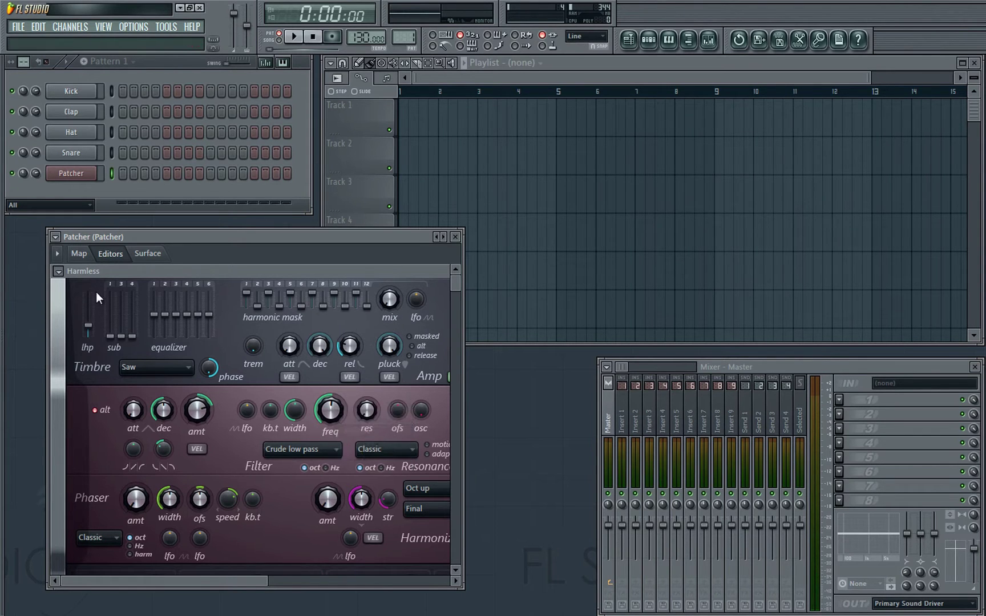
pyautogui.click(80, 258)
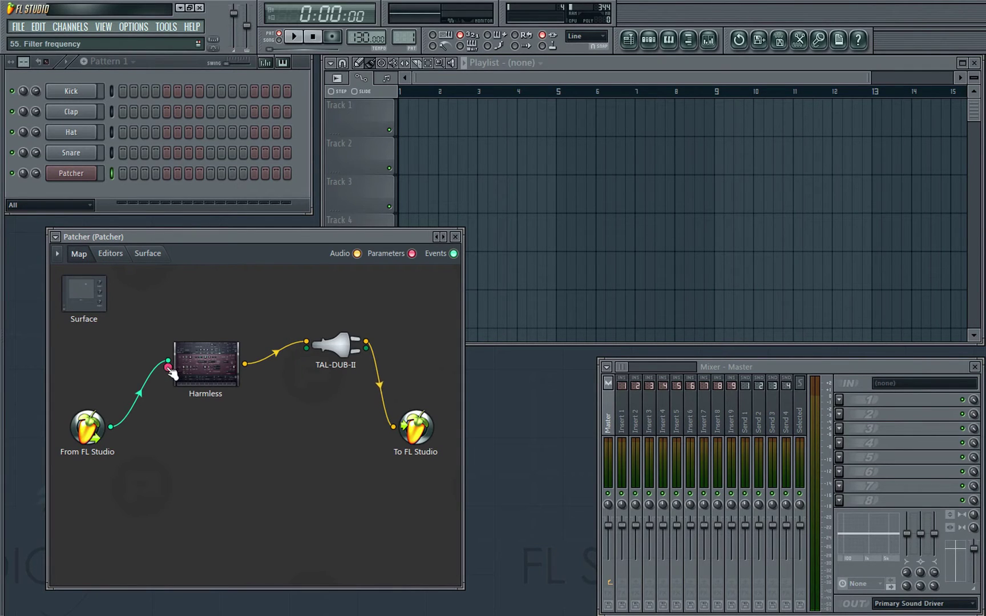
pyautogui.moveTo(180, 378); pyautogui.dragTo(201, 389)
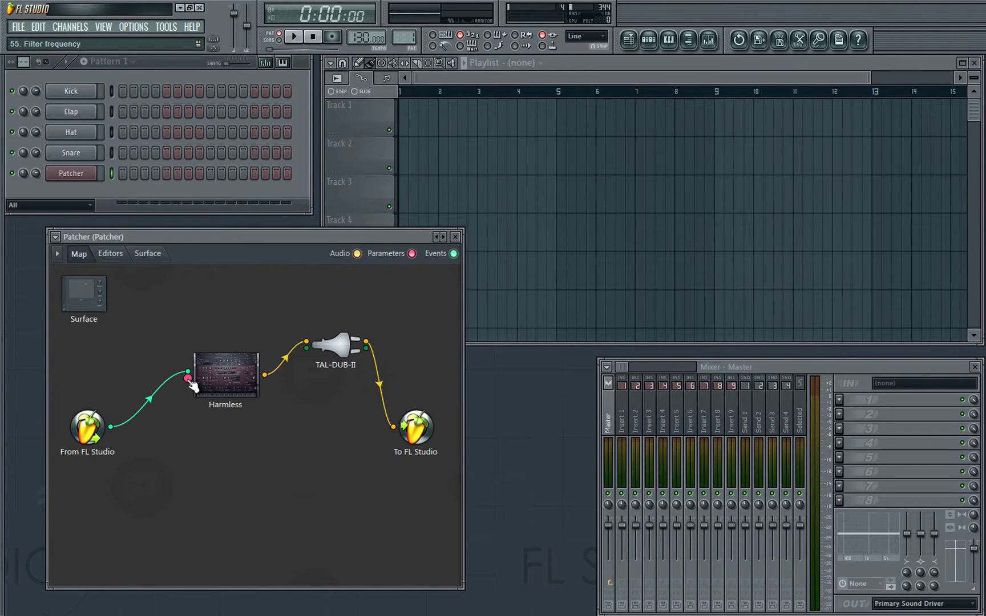
# - Add Knob 1 to the Patcher's control surface
pyautogui.click(149, 254)
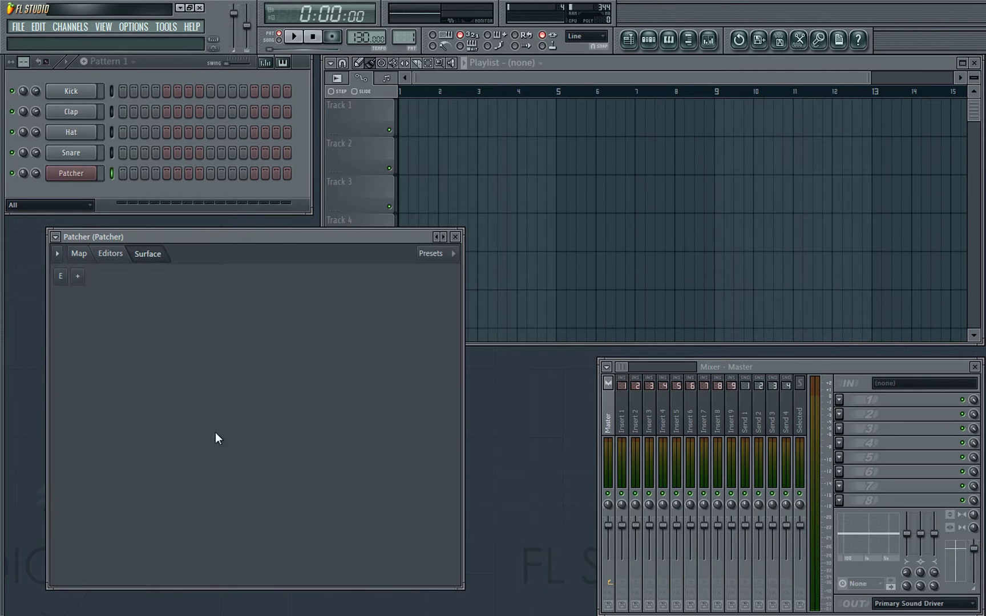
pyautogui.rightClick(108, 321)
pyautogui.click(147, 375)
pyautogui.rightClick(213, 344)
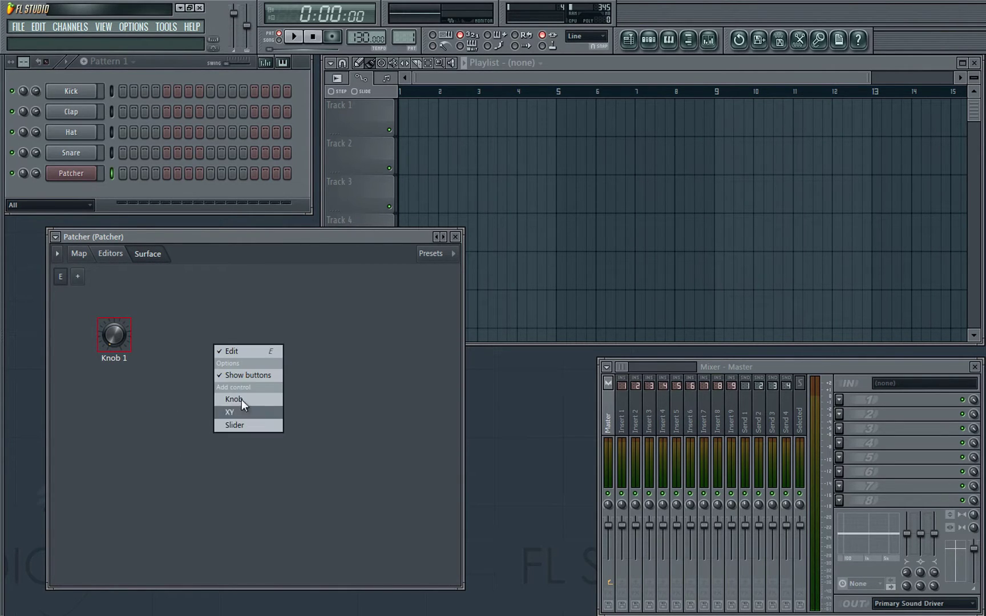
pyautogui.click(153, 350)
# - Wire the Surface knob to Harmless's filter frequency input, then show the plugin editors
pyautogui.click(79, 253)
pyautogui.moveTo(112, 293); pyautogui.dragTo(190, 386)
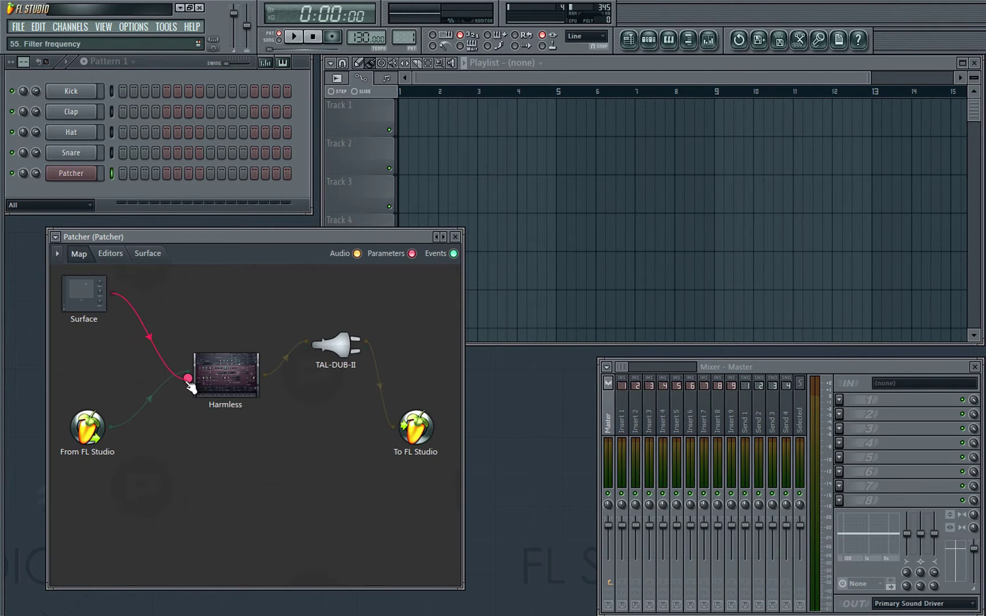
pyautogui.click(147, 254)
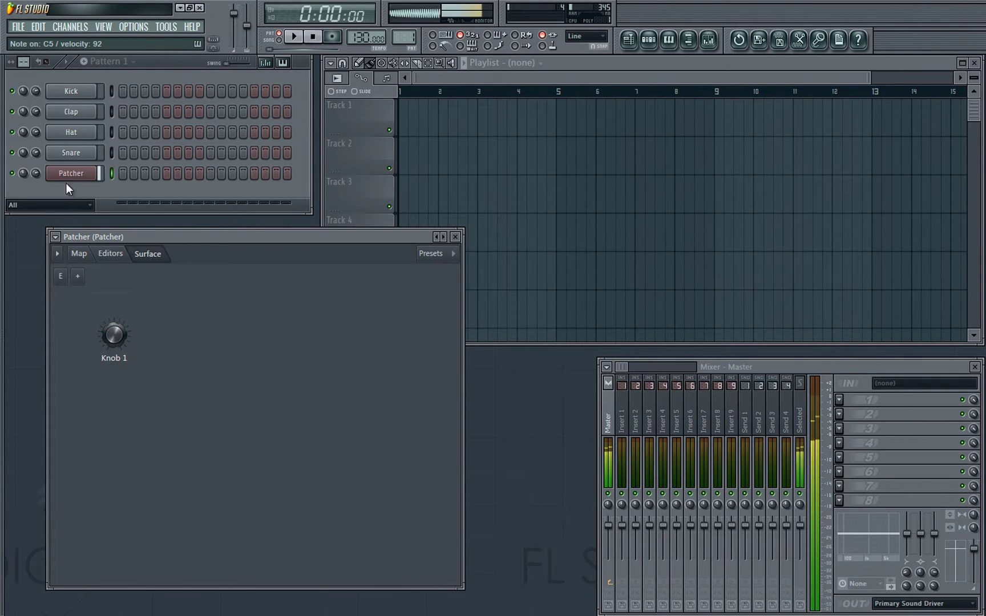
pyautogui.click(110, 254)
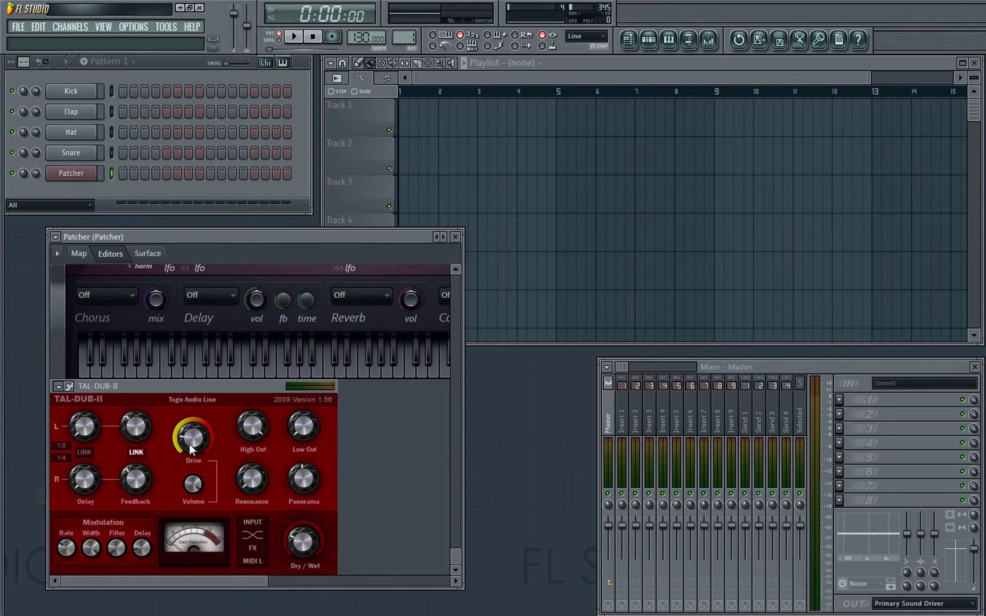
# - Add a Slider control to the Patcher surface and place Slider 2 beside Knob 1
pyautogui.click(86, 259)
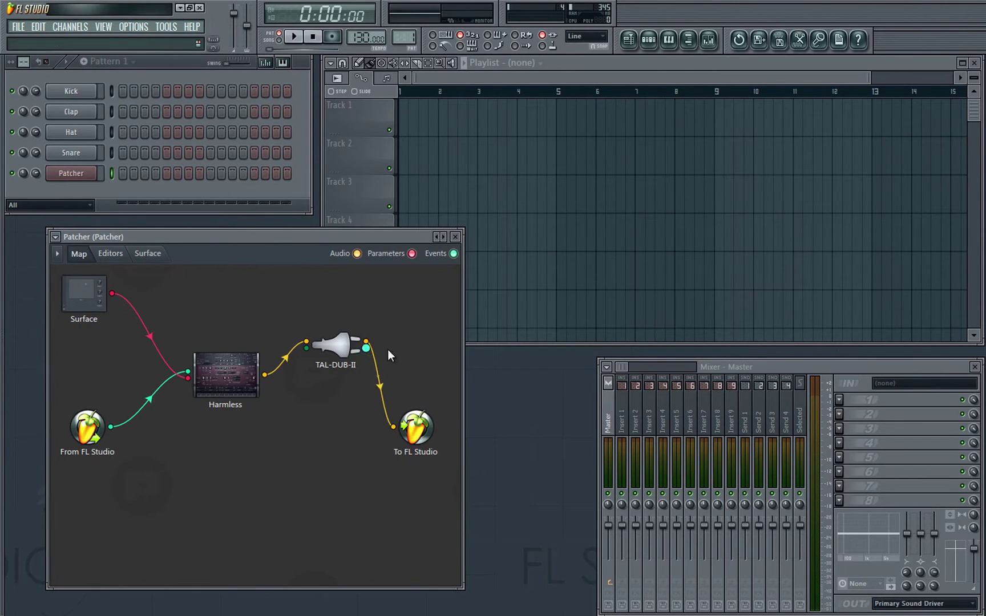
pyautogui.rightClick(331, 348)
pyautogui.moveTo(362, 418)
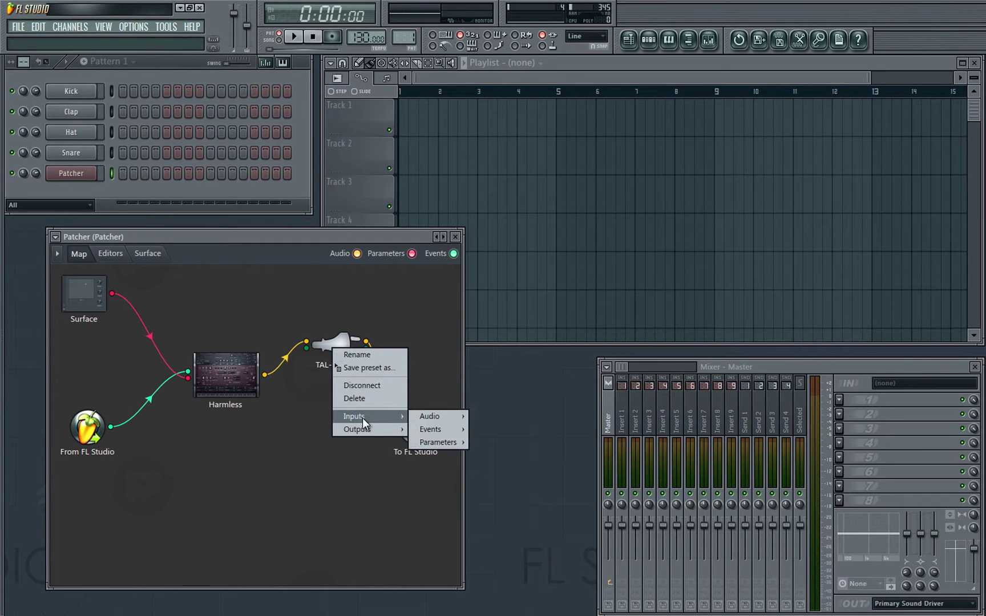
pyautogui.moveTo(441, 441)
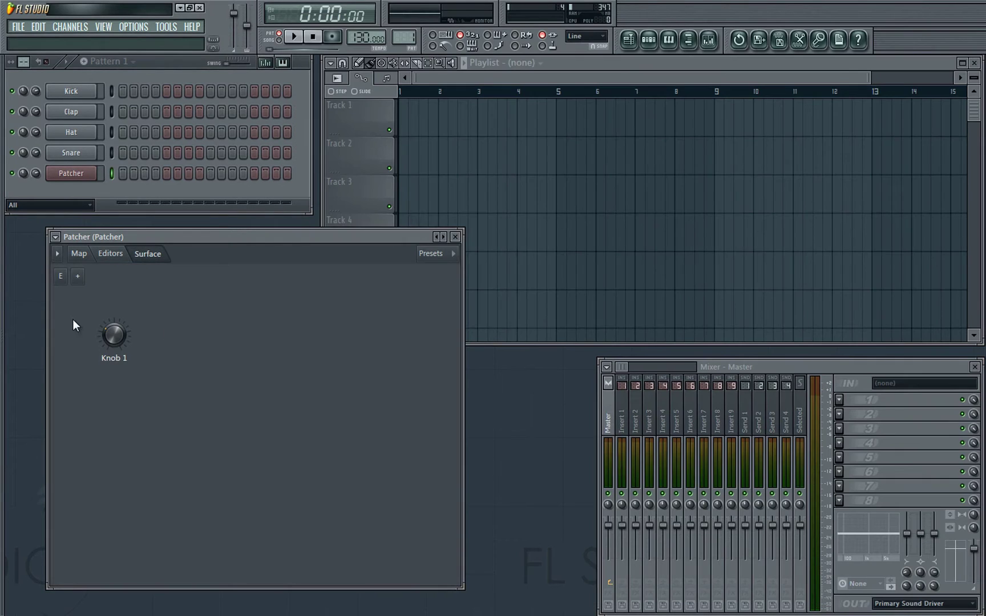
pyautogui.rightClick(174, 329)
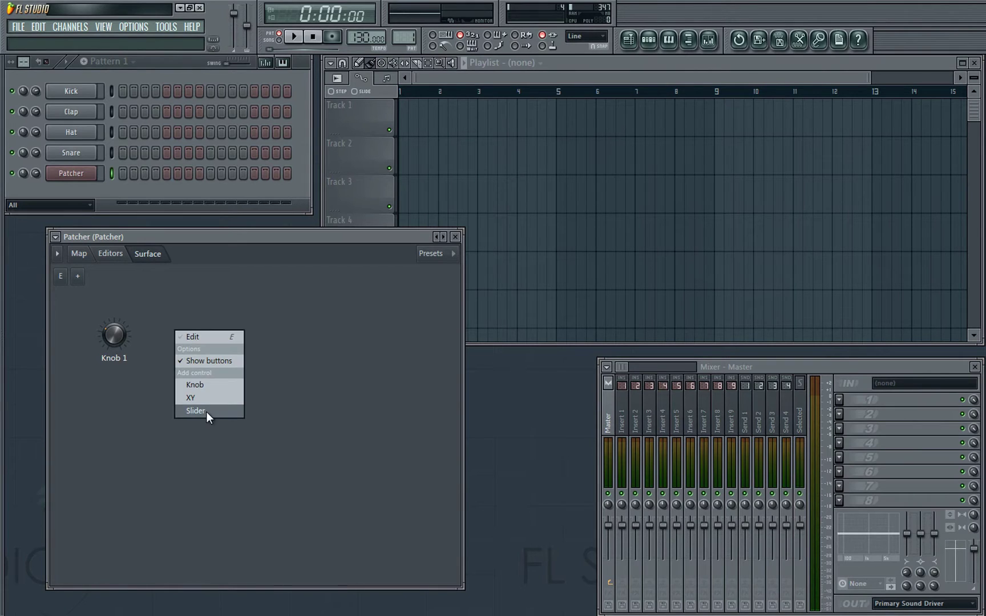
pyautogui.click(205, 411)
pyautogui.moveTo(178, 329); pyautogui.dragTo(151, 374)
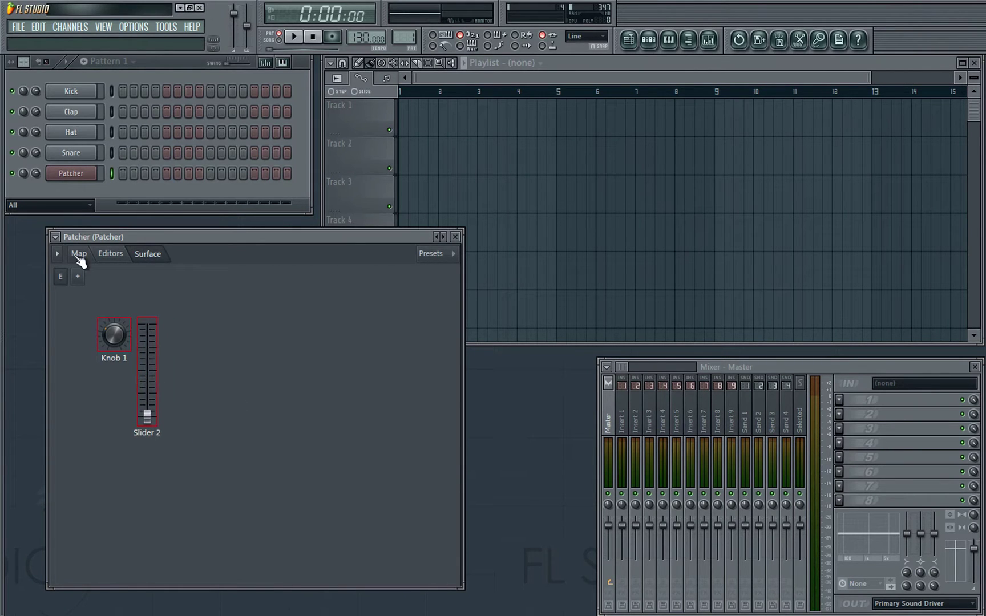
# - In the Map, cable Surface's parameter output to TAL-DUB-II's DRIVE parameter
pyautogui.click(79, 253)
pyautogui.moveTo(112, 296); pyautogui.dragTo(312, 356)
pyautogui.doubleClick(64, 281)
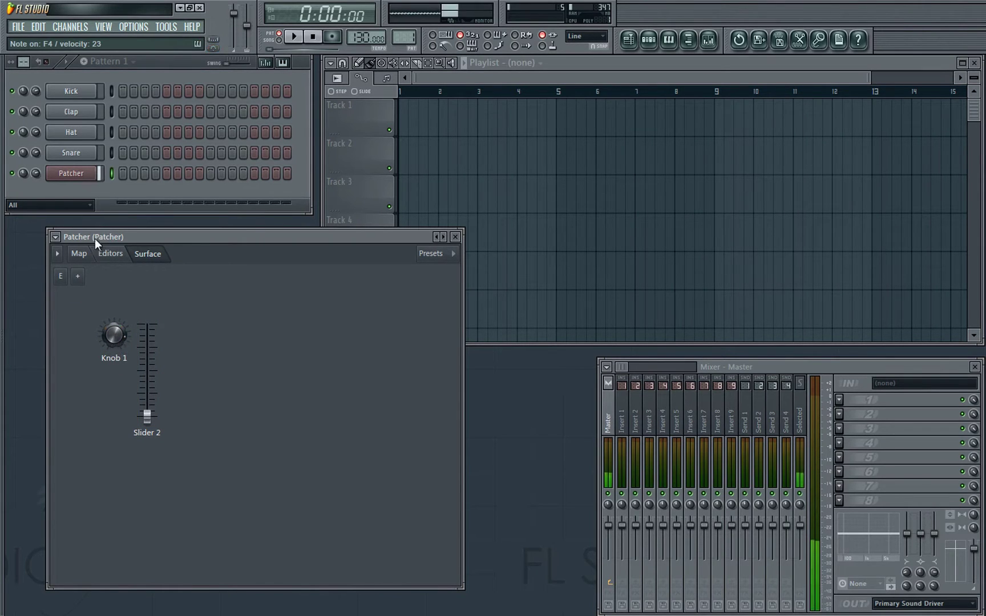
# - Sweep Slider 2 up and down to test it, then view Surface's links to Harmless and TAL-DUB-II
pyautogui.moveTo(148, 414); pyautogui.dragTo(146, 289)
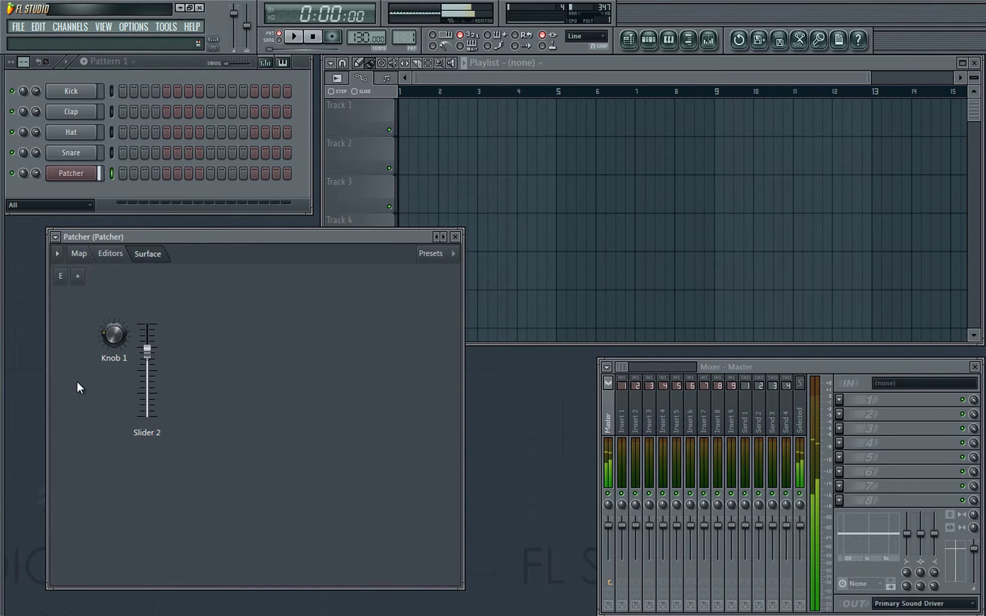
pyautogui.moveTo(150, 350); pyautogui.dragTo(154, 338)
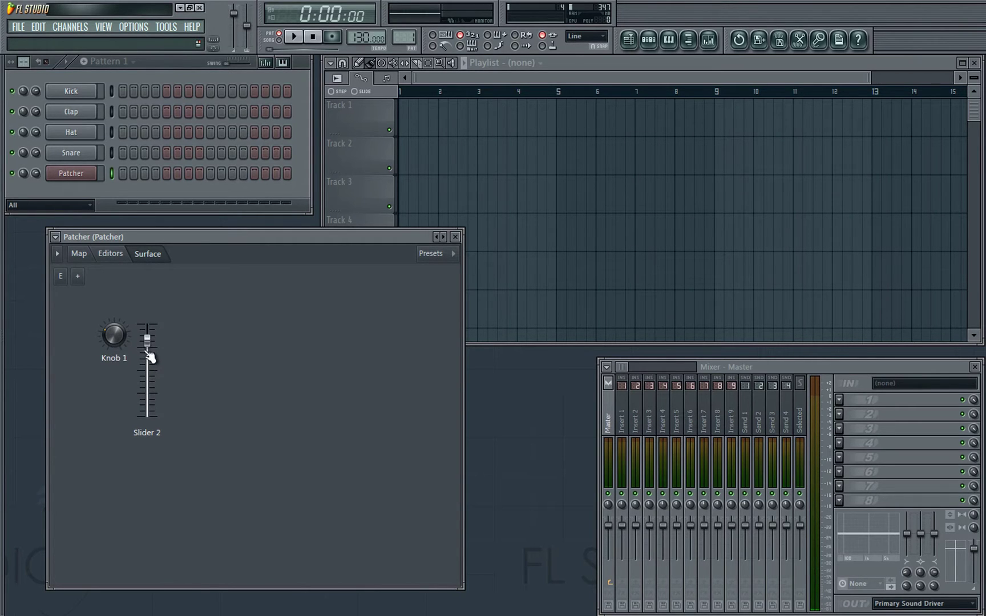
pyautogui.moveTo(149, 344); pyautogui.dragTo(124, 602)
pyautogui.moveTo(149, 418)
pyautogui.mouseDown()
pyautogui.moveTo(150, 356)
pyautogui.moveTo(153, 394)
pyautogui.moveTo(128, 315)
pyautogui.moveTo(146, 414)
pyautogui.mouseUp()
pyautogui.click(80, 254)
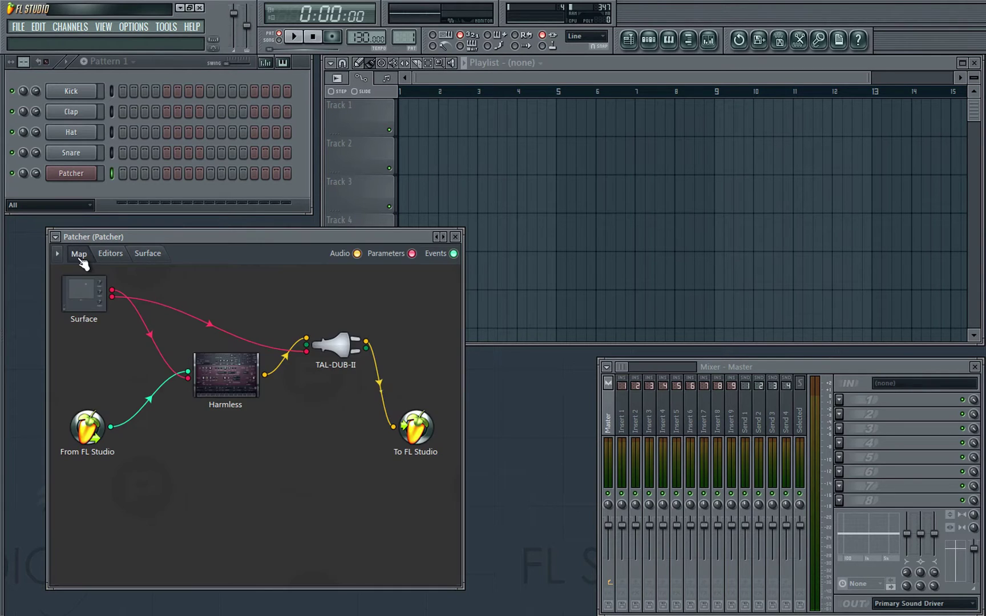
pyautogui.click(153, 254)
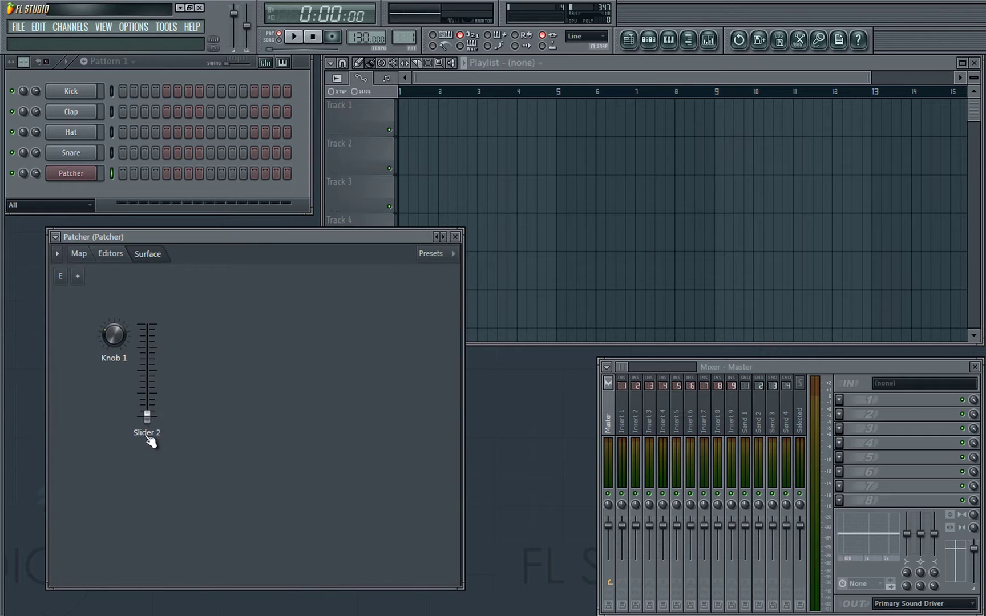
pyautogui.moveTo(147, 420); pyautogui.dragTo(133, 297)
pyautogui.click(78, 253)
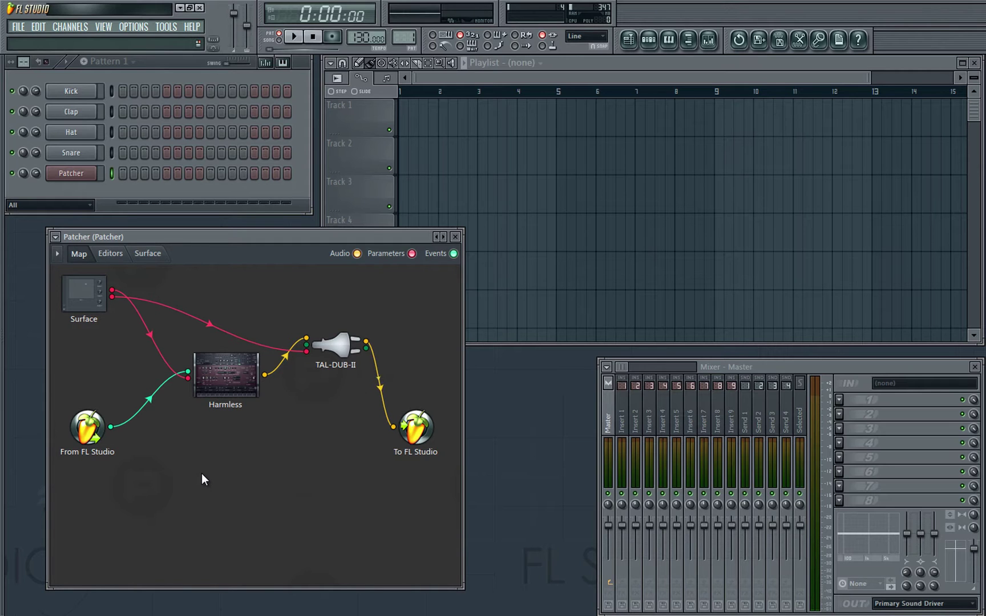
# - Add a Fruity Formula Controller to the Map and expose its parameter a as an input
pyautogui.rightClick(201, 474)
pyautogui.moveTo(272, 485)
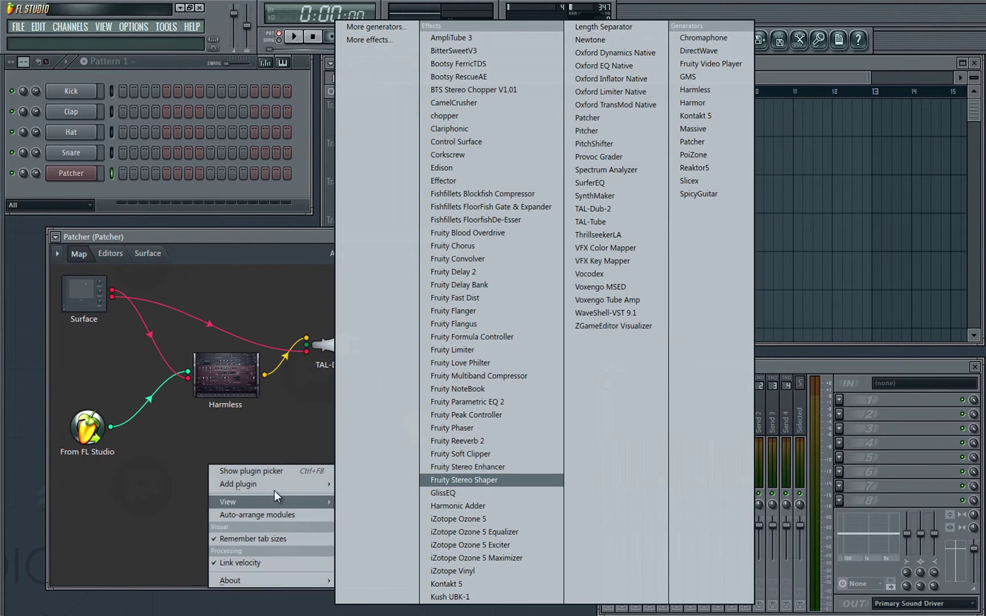
pyautogui.click(495, 337)
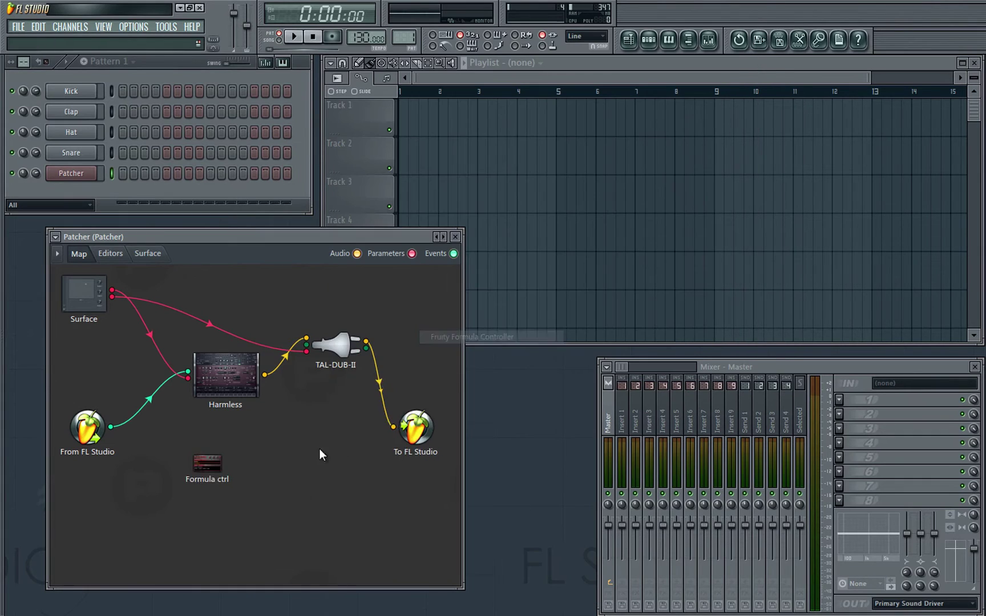
pyautogui.rightClick(240, 325)
pyautogui.moveTo(279, 392)
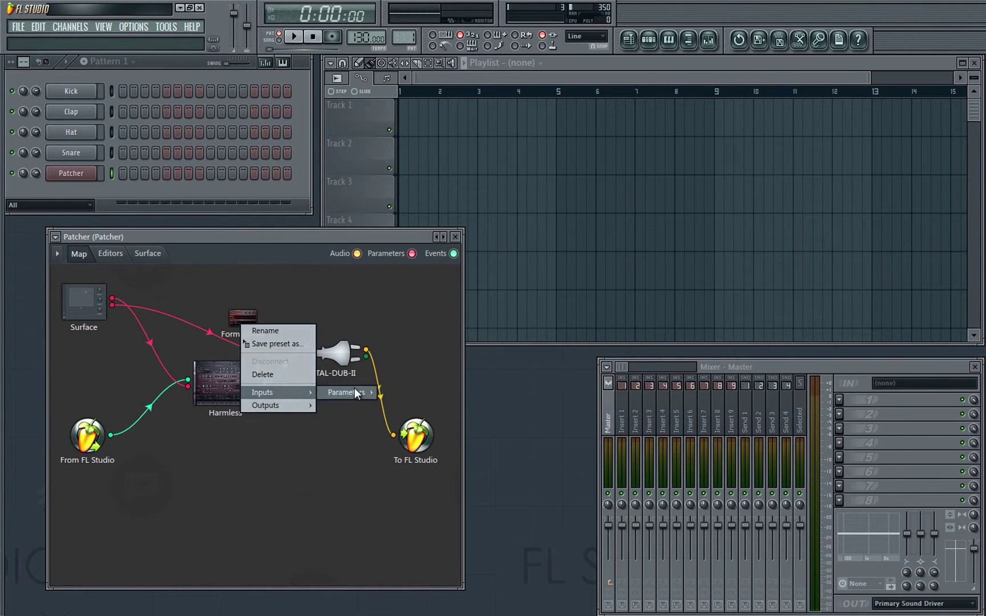
pyautogui.moveTo(354, 388)
pyautogui.click(409, 408)
# - Give Formula ctrl an output and rewire Surface into it, with its output feeding TAL-DUB-II
pyautogui.rightClick(251, 319)
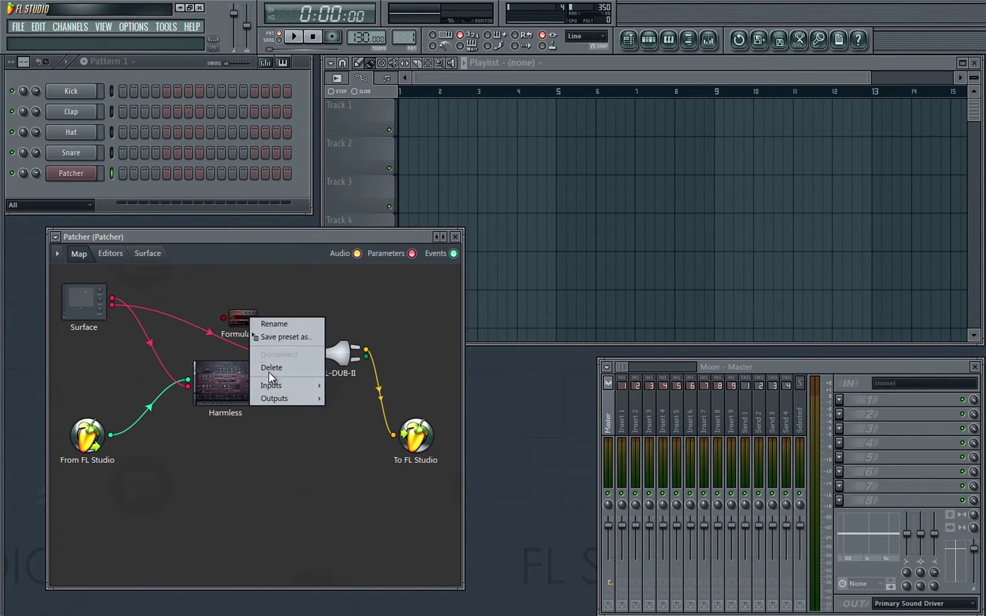
pyautogui.moveTo(292, 397)
pyautogui.moveTo(340, 395)
pyautogui.click(408, 406)
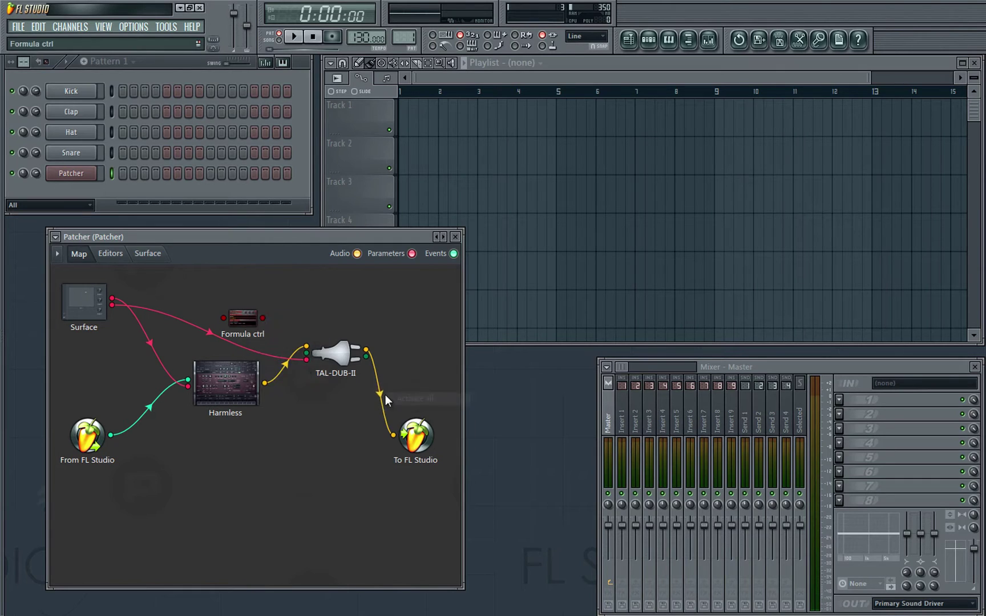
pyautogui.moveTo(268, 323); pyautogui.dragTo(276, 305)
pyautogui.moveTo(306, 359); pyautogui.dragTo(244, 311)
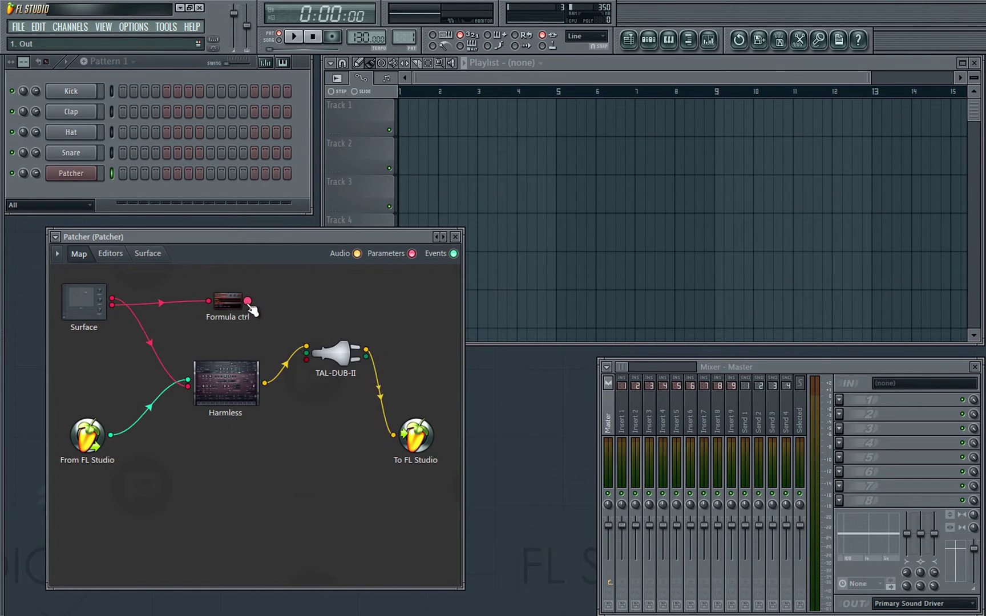
pyautogui.moveTo(249, 305); pyautogui.dragTo(306, 356)
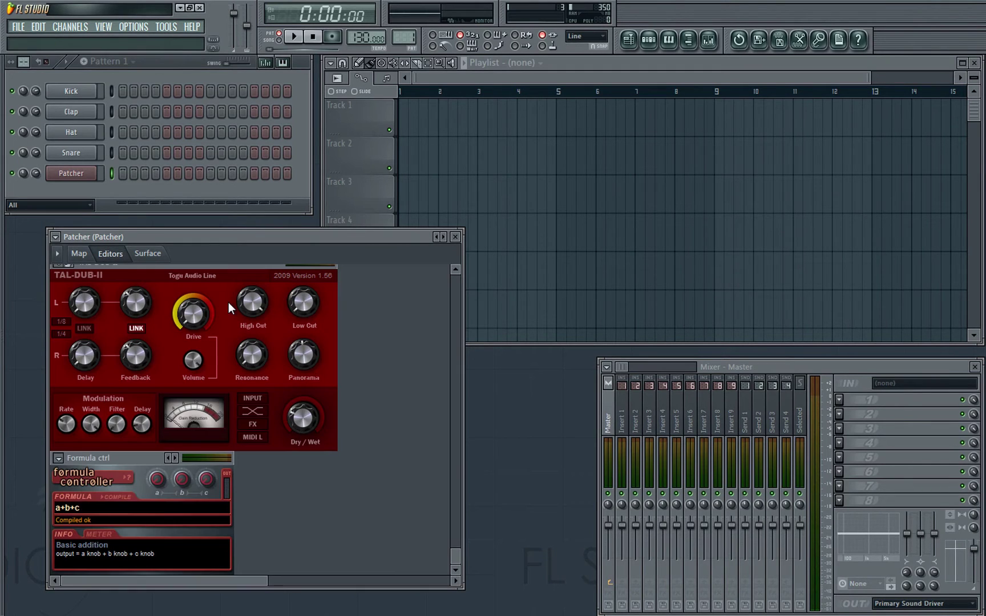
# - Change the Formula ctrl expression from a+b+c to a/2 so it compiles
pyautogui.click(124, 508)
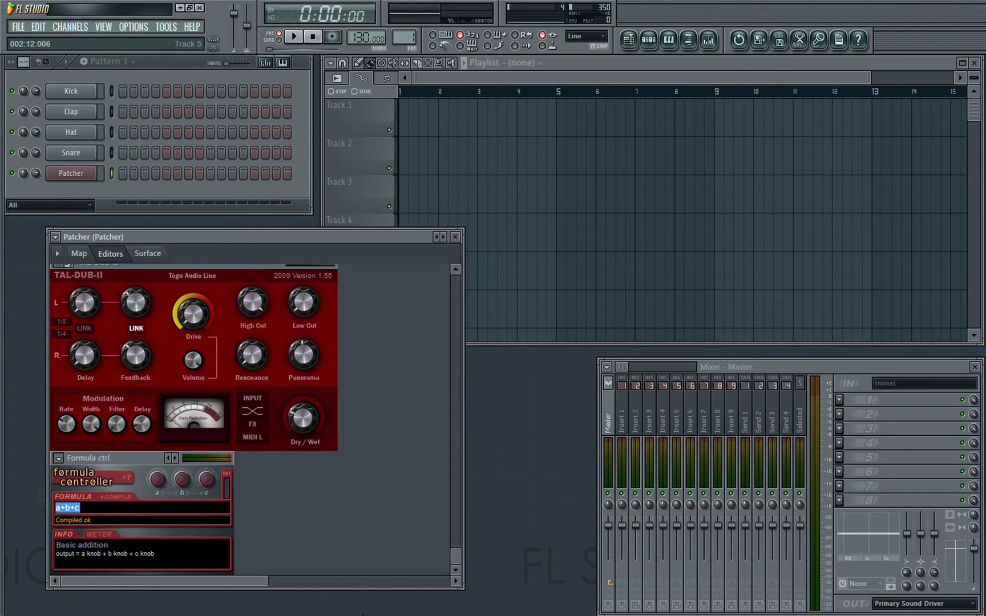
pyautogui.write('a/2')
pyautogui.click(79, 253)
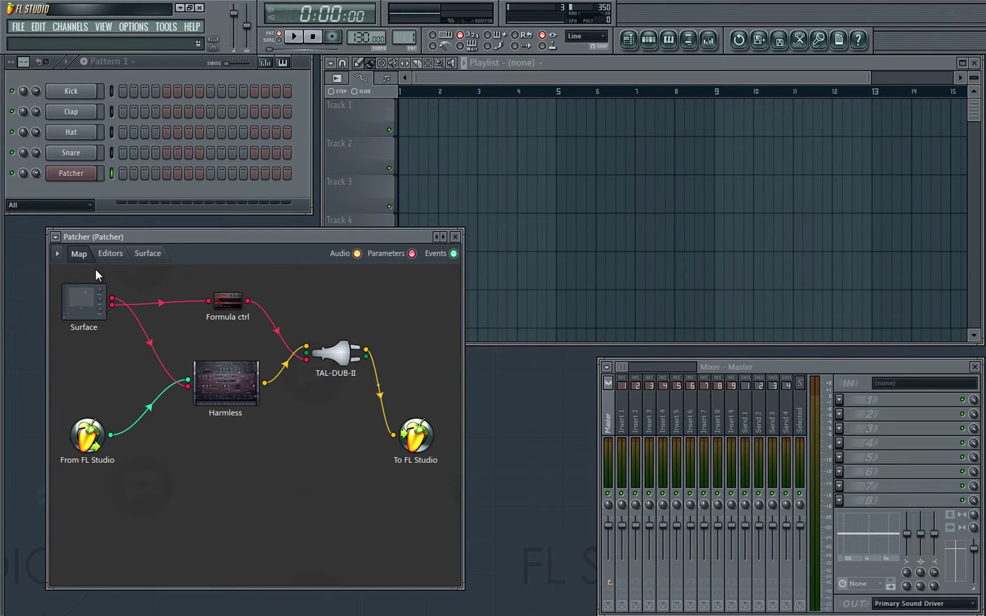
pyautogui.click(110, 253)
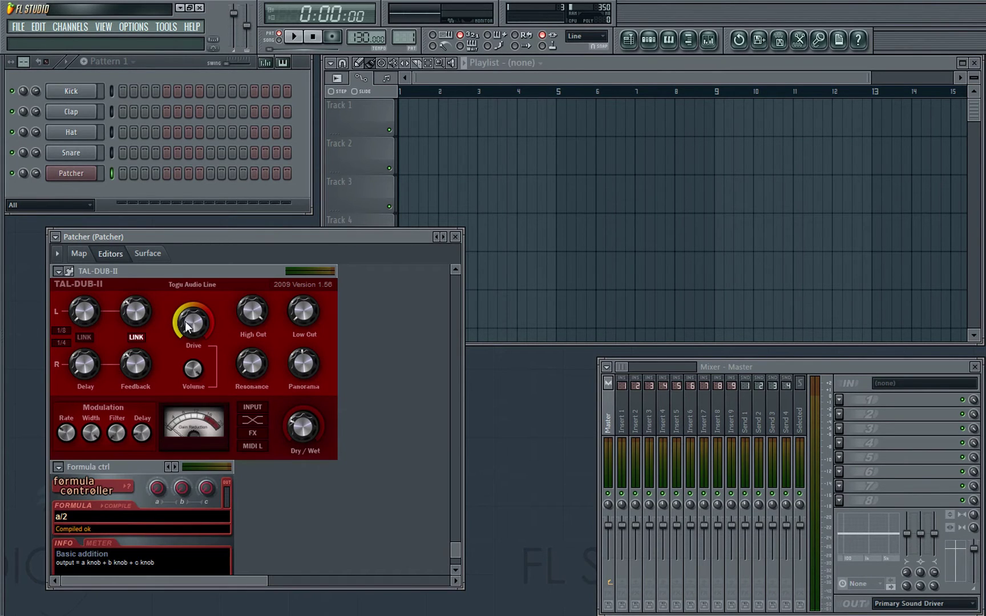
# - Push Slider 2 to the top, check TAL-DUB-II's editor, then switch to the FL Studio 11 folder
pyautogui.click(147, 254)
pyautogui.moveTo(150, 411); pyautogui.dragTo(148, 335)
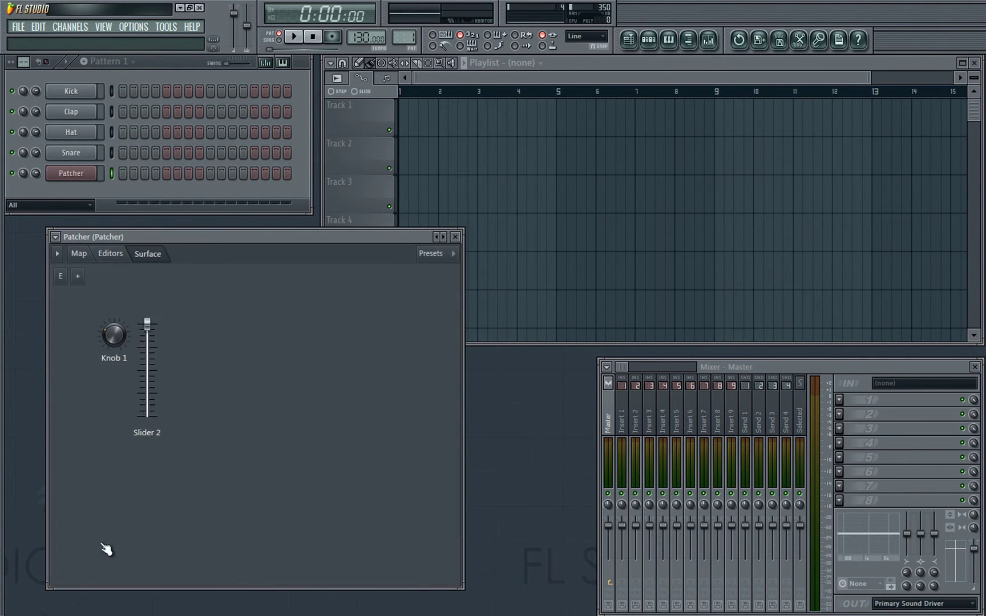
pyautogui.click(110, 253)
pyautogui.moveTo(455, 275); pyautogui.dragTo(454, 528)
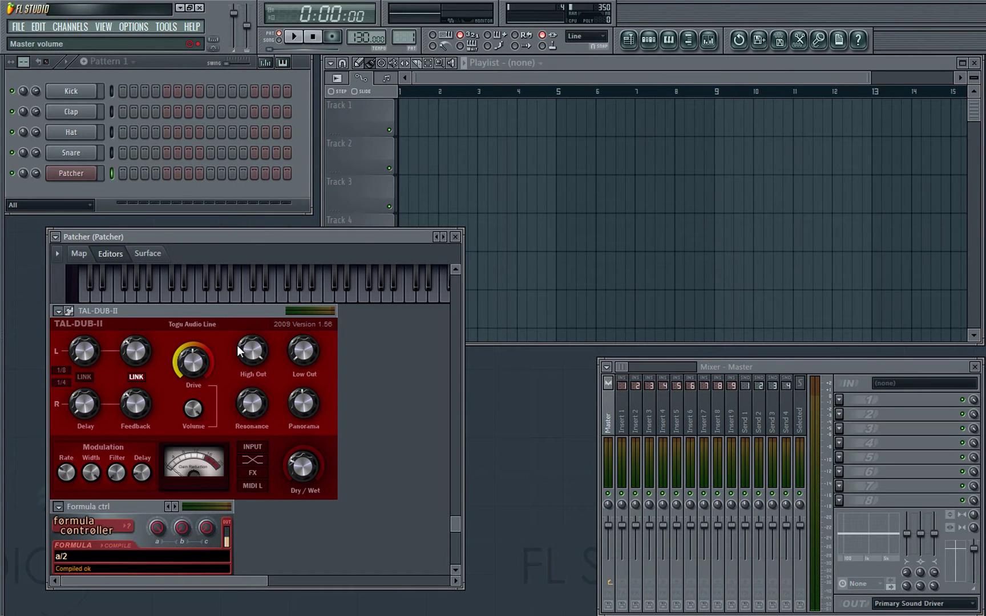
pyautogui.click(152, 253)
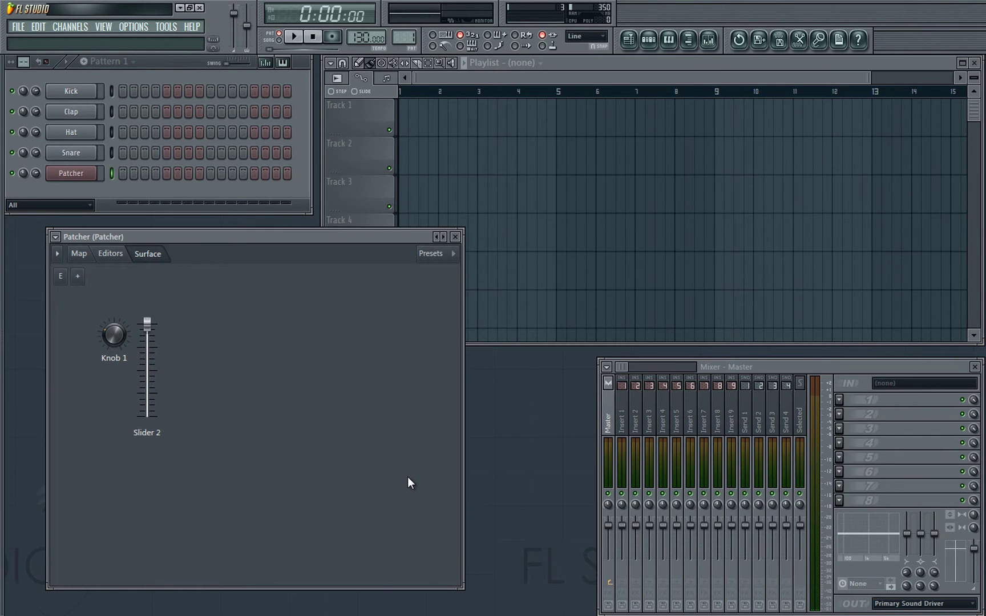
pyautogui.hotkey('alt', 'Tab')
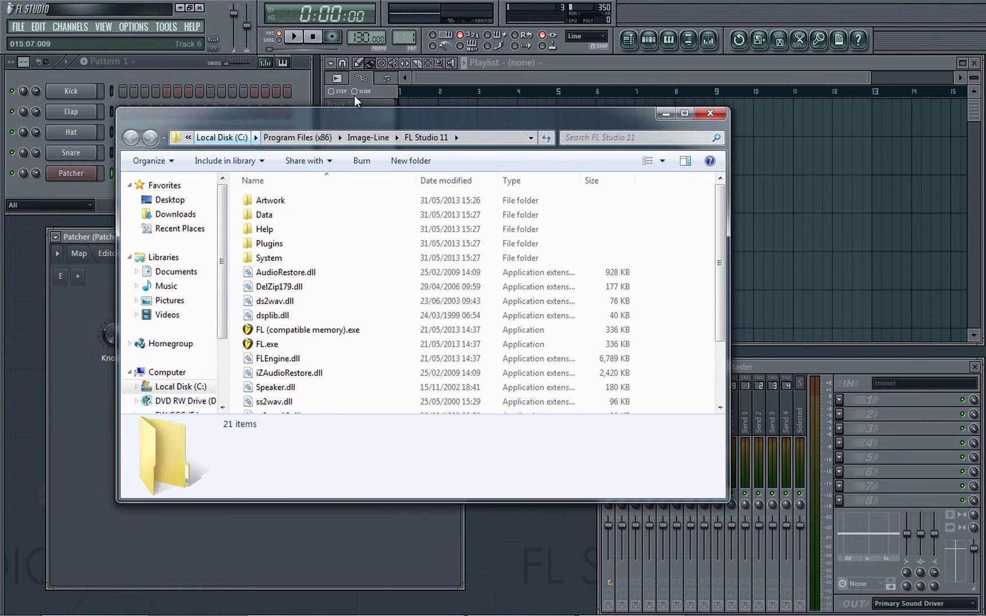
# - Browse to System\Tools\ControlCreator and launch ControlCreator.exe
pyautogui.doubleClick(284, 259)
pyautogui.doubleClick(287, 297)
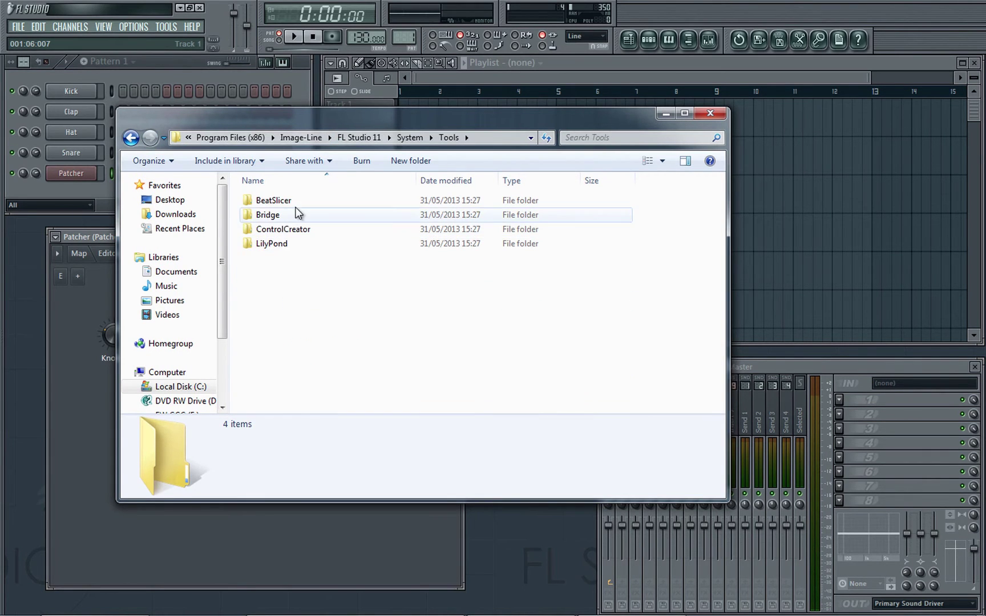
pyautogui.click(311, 229)
pyautogui.doubleClick(311, 229)
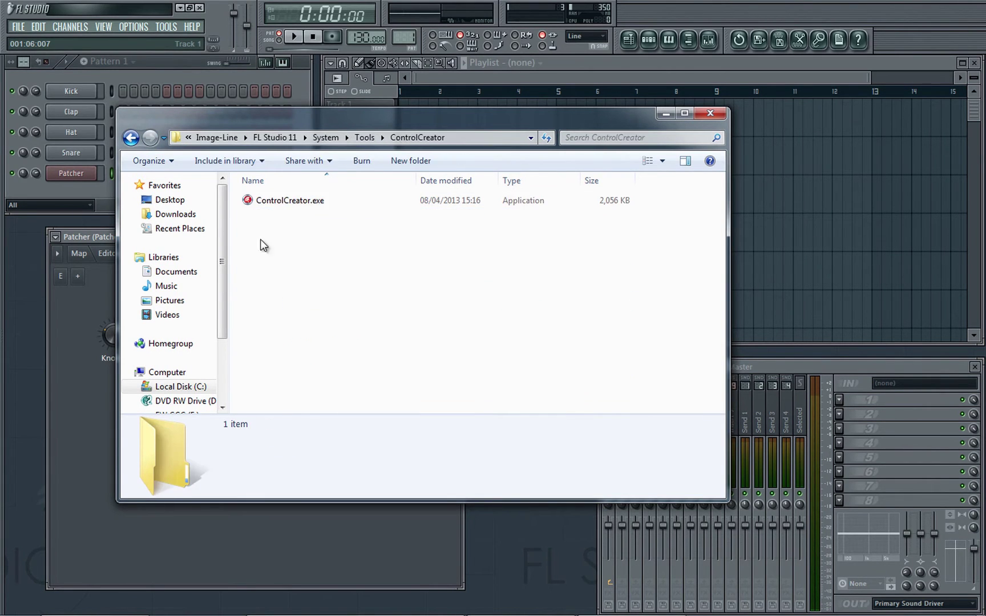
pyautogui.doubleClick(284, 204)
pyautogui.moveTo(349, 162); pyautogui.dragTo(311, 170)
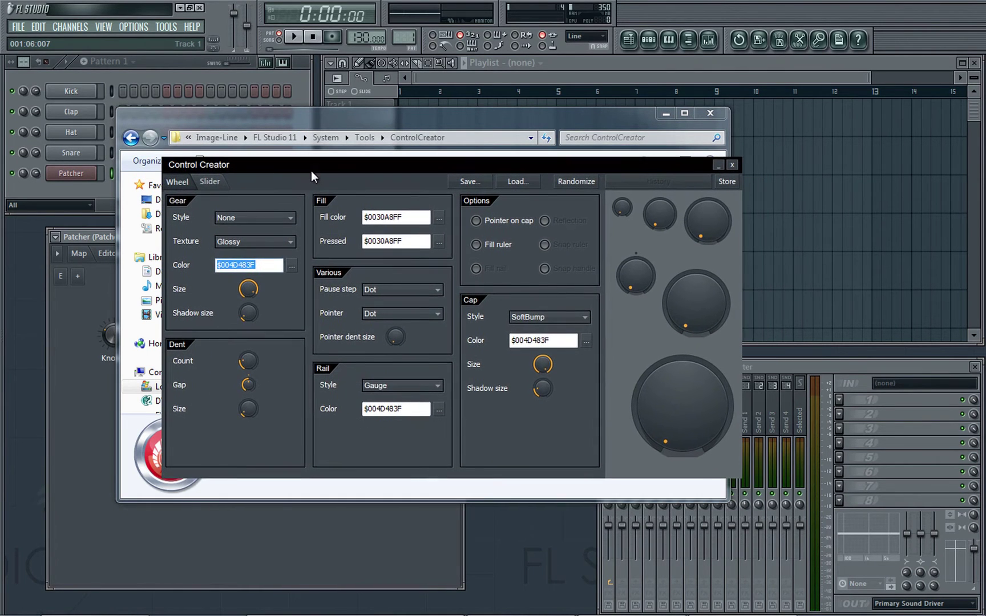
# - Compare the slider and knob designs, test the preview knob, and start saving the knob preset
pyautogui.click(215, 188)
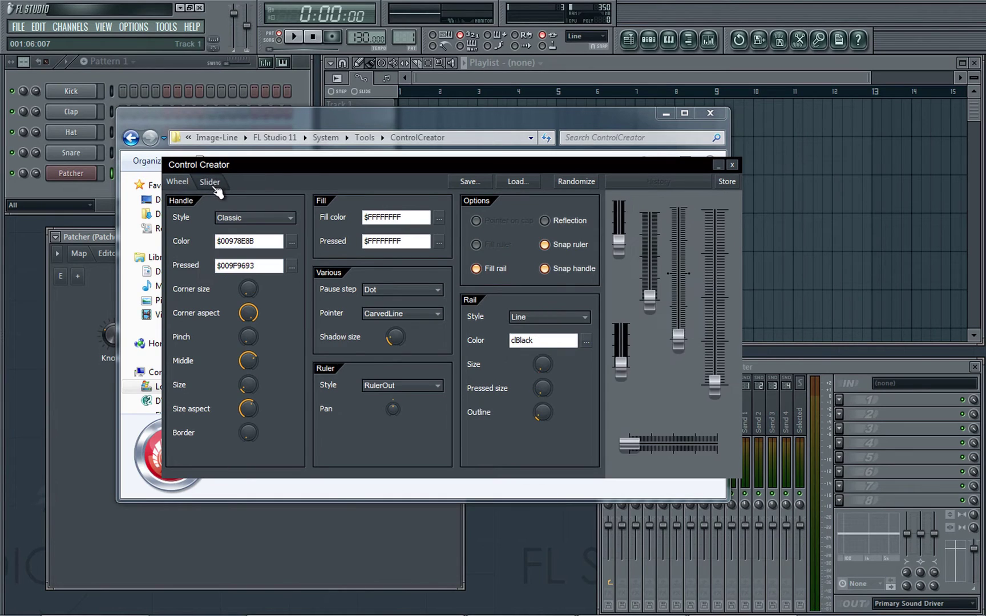
pyautogui.click(178, 183)
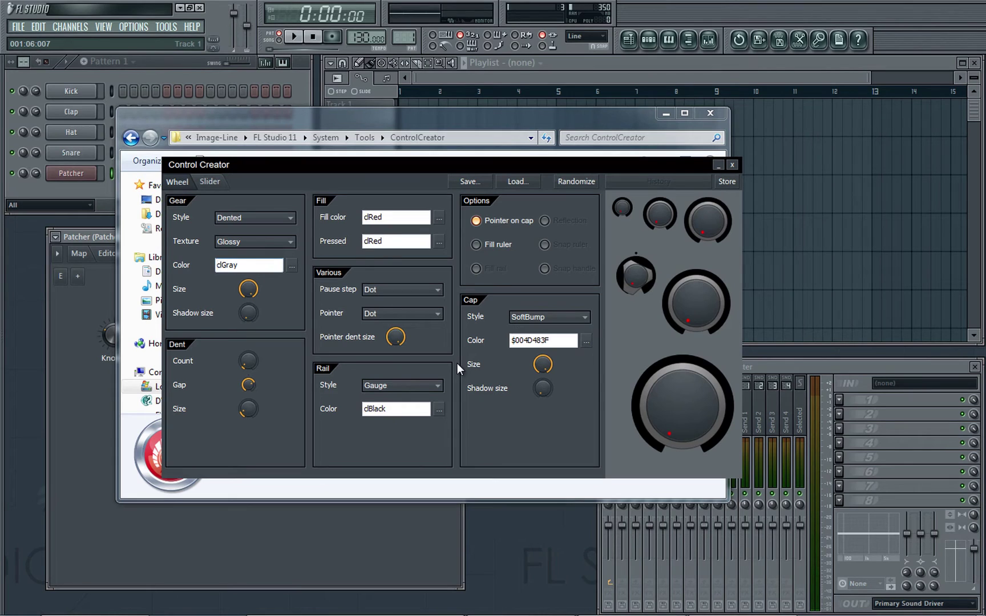
pyautogui.click(677, 411)
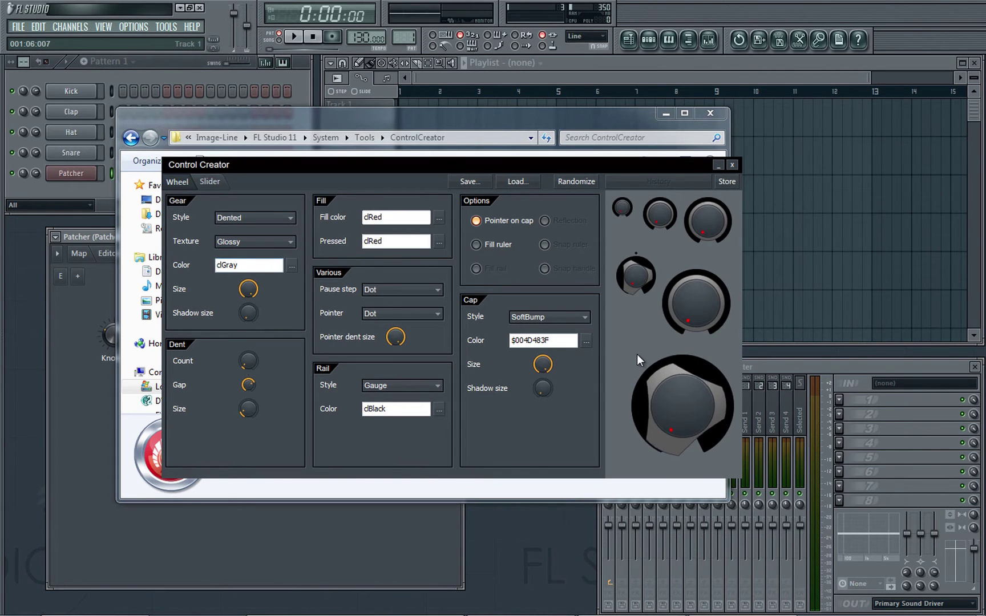
pyautogui.click(476, 184)
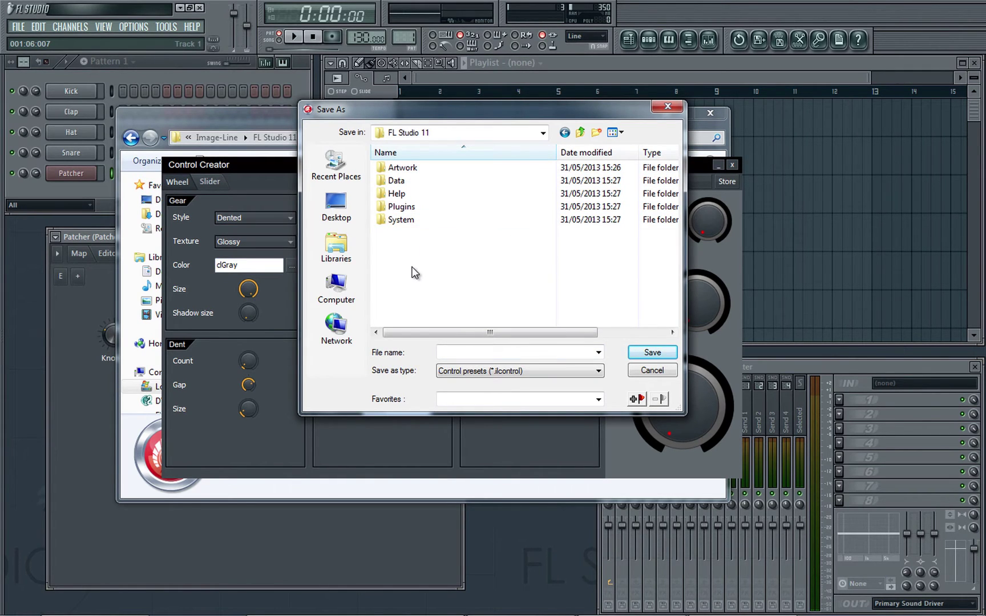
# - Overwrite Production Bytes Example.ilcontrol in Plugins\Fruity\Effects\Control Surface\Artwork\Styles\Knobs with the knob design
pyautogui.doubleClick(403, 207)
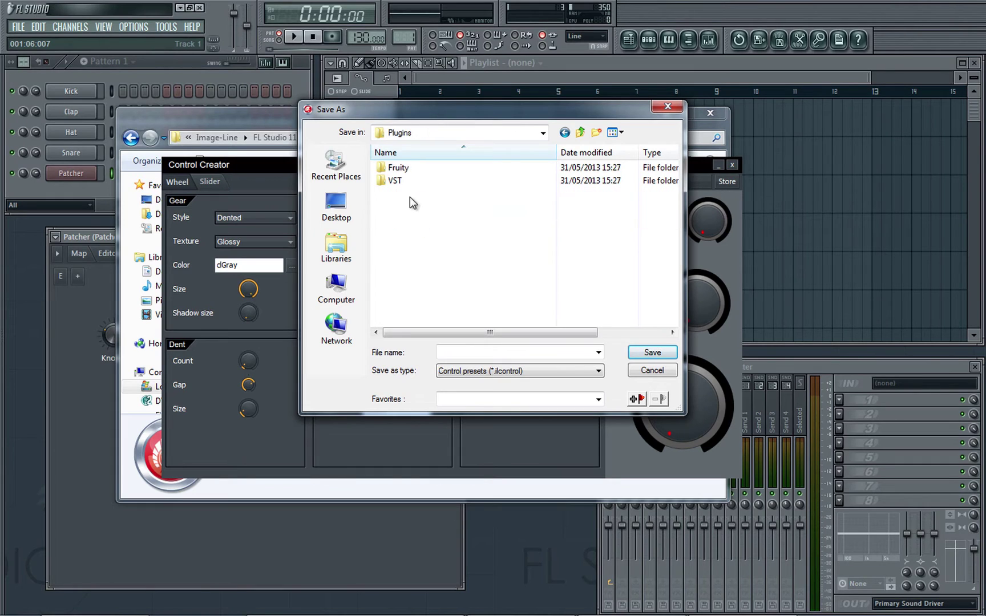
pyautogui.doubleClick(404, 168)
pyautogui.doubleClick(422, 170)
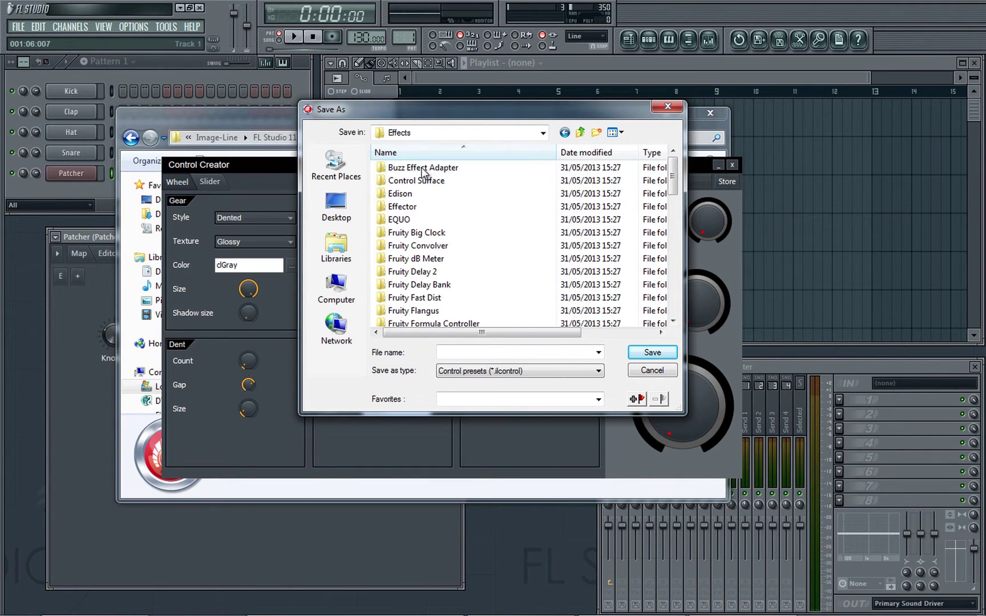
pyautogui.click(424, 183)
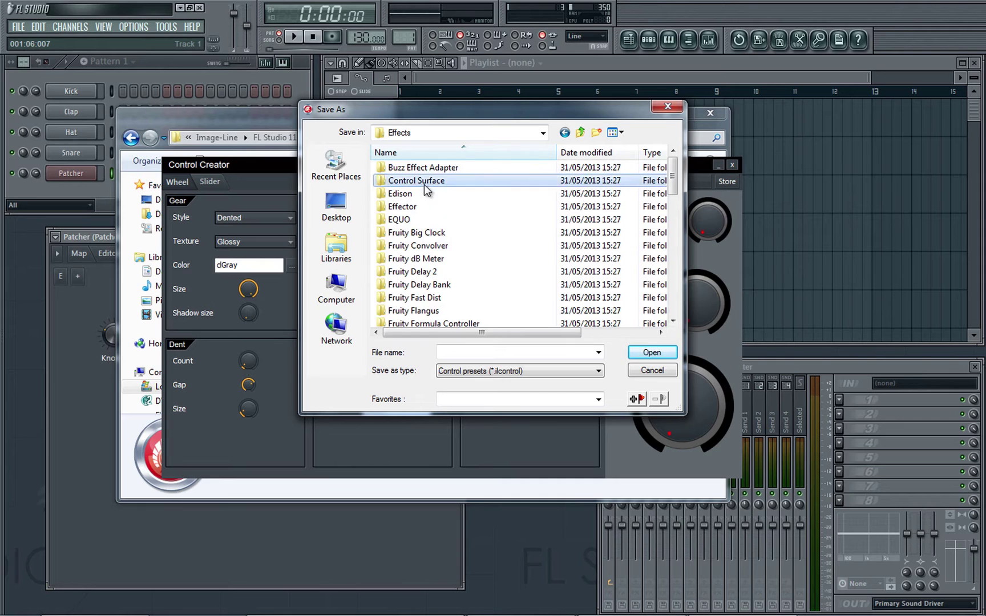
pyautogui.doubleClick(423, 185)
pyautogui.doubleClick(437, 171)
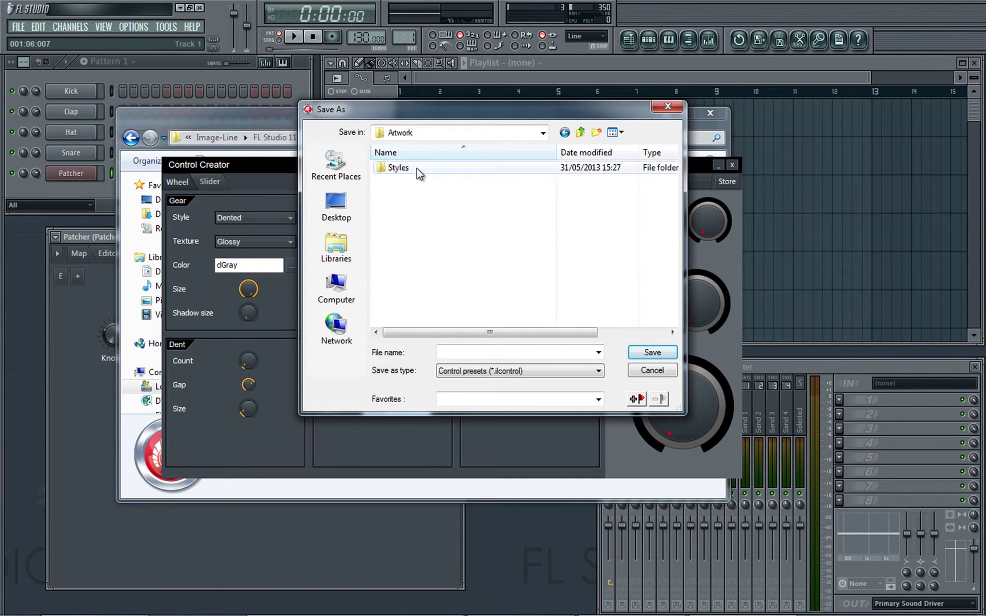
pyautogui.doubleClick(417, 168)
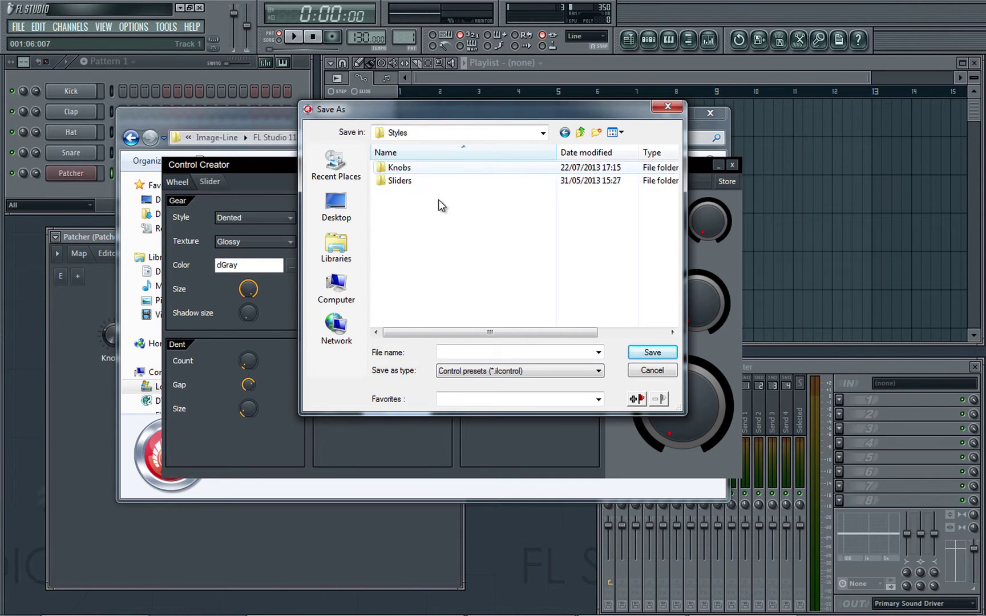
pyautogui.doubleClick(418, 166)
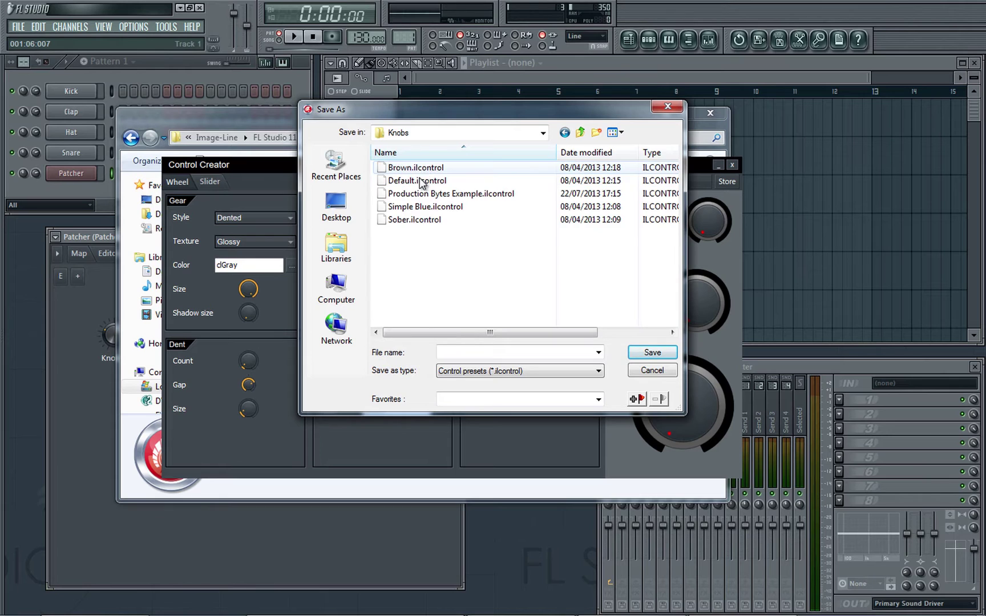
pyautogui.doubleClick(444, 194)
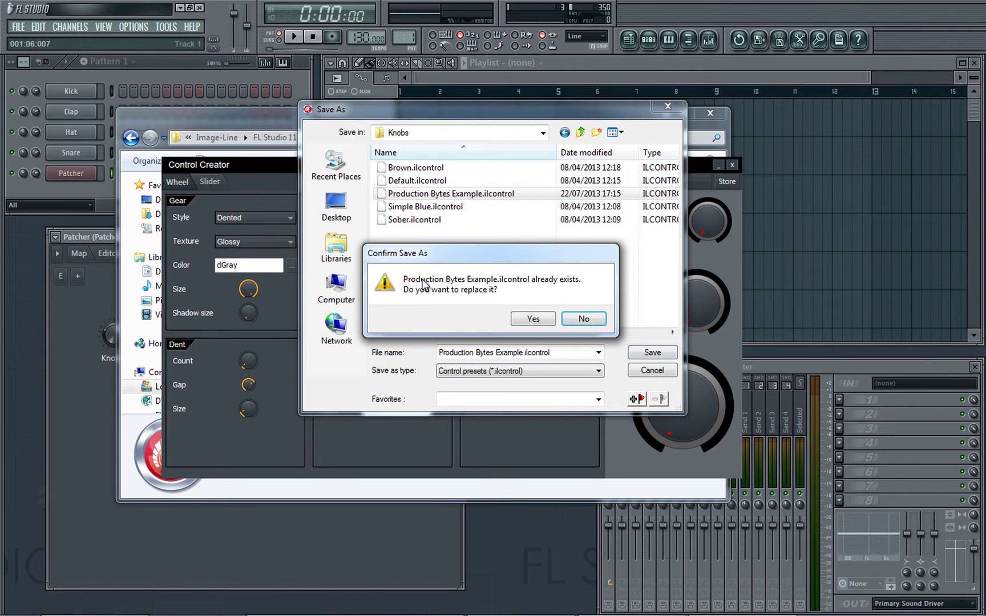
pyautogui.click(534, 319)
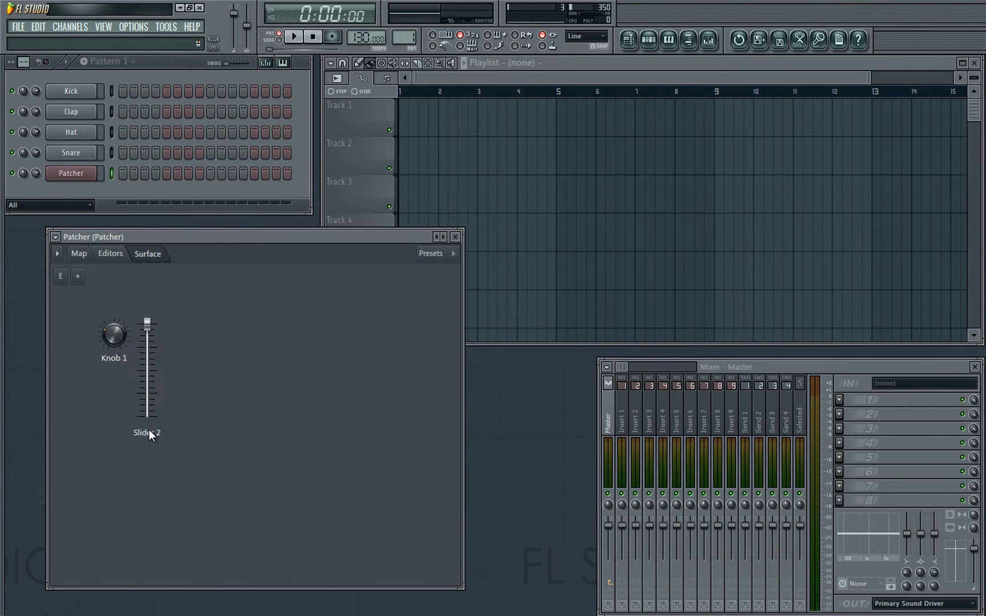
# - Give Knob 1 the Production Bytes Example style and move it right of Slider 2
pyautogui.click(61, 276)
pyautogui.rightClick(114, 334)
pyautogui.moveTo(150, 366)
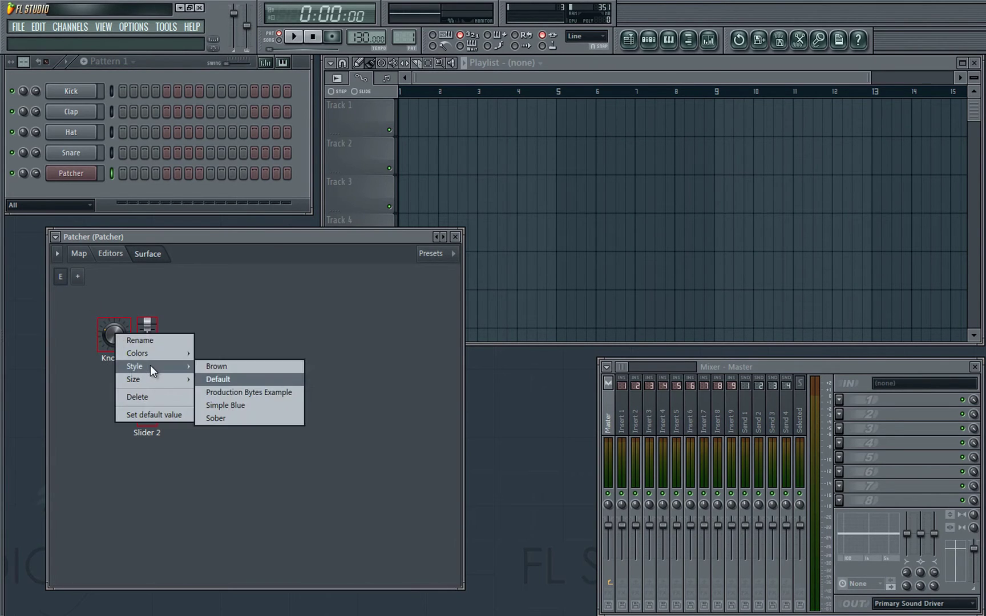
pyautogui.click(237, 392)
pyautogui.moveTo(122, 341); pyautogui.dragTo(247, 348)
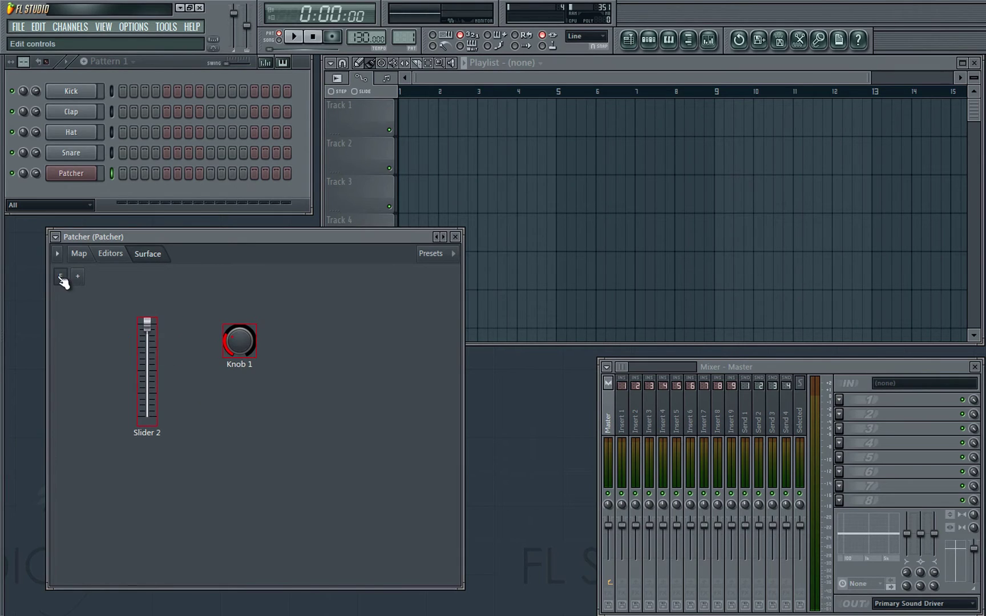
pyautogui.click(60, 277)
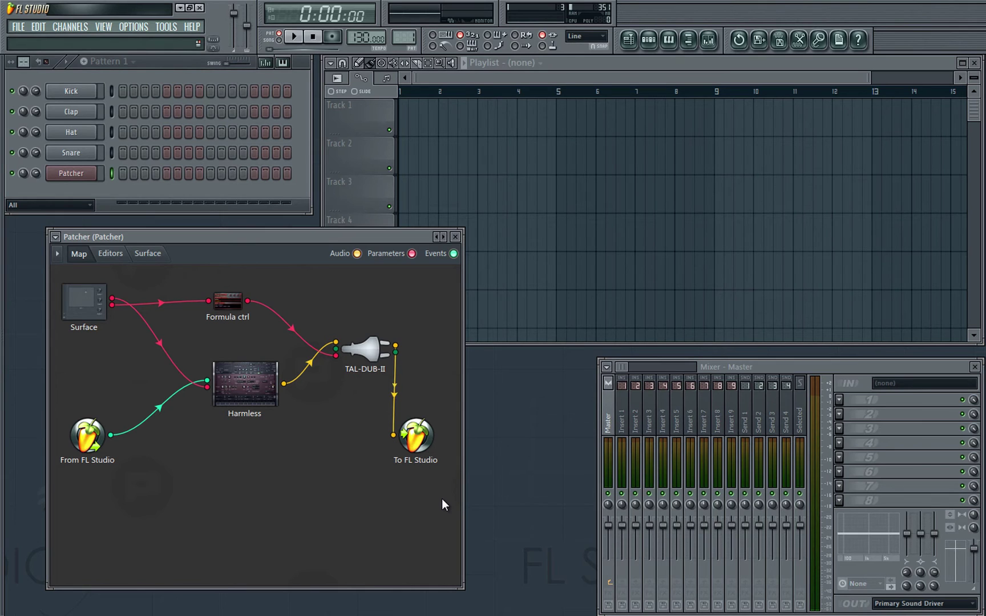
# - Drag Color Mapper from the F8 Plugin Picker into the Patcher map and open its piano roll
pyautogui.press('F8')
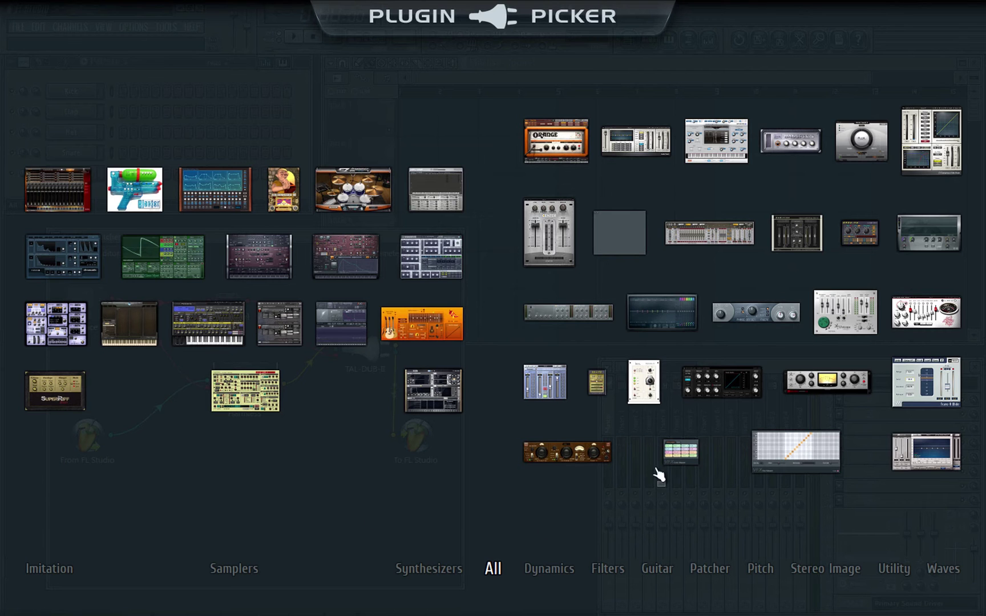
pyautogui.moveTo(656, 471); pyautogui.dragTo(189, 490)
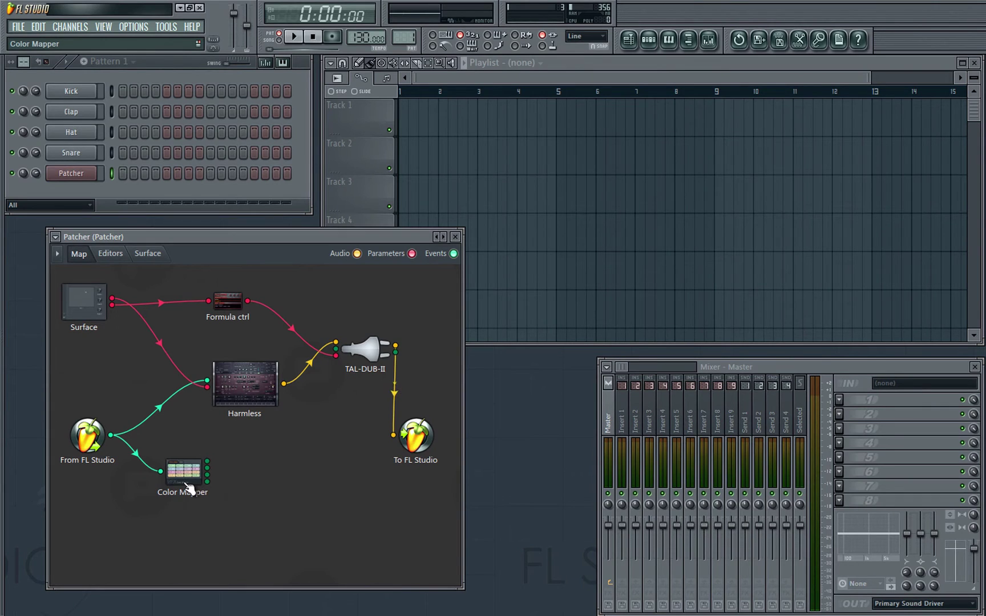
pyautogui.doubleClick(188, 489)
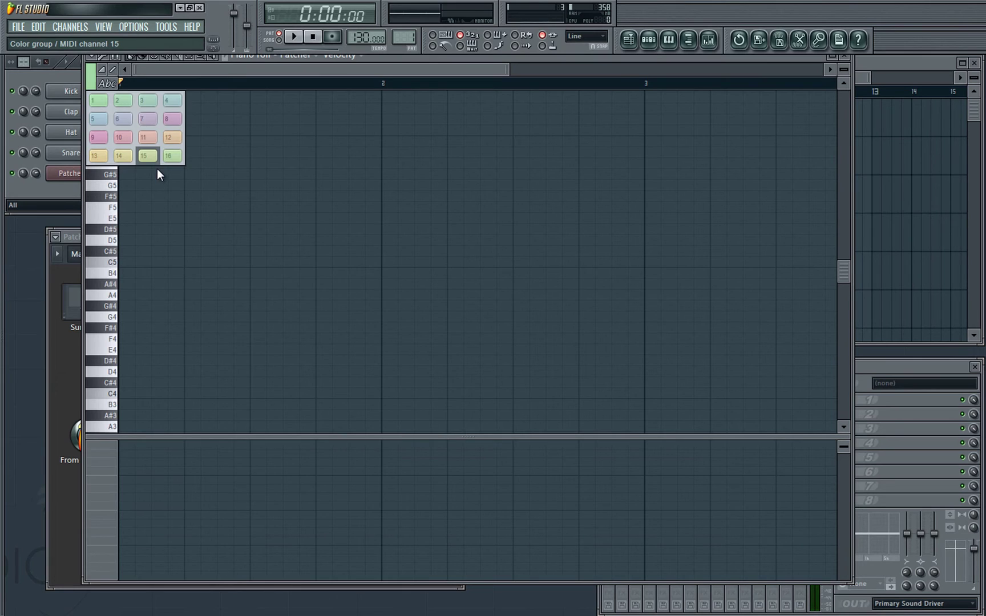
pyautogui.rightClick(284, 449)
# - Add a Massive synth to the Patcher map, check its editor, and nudge Harmless slightly up
pyautogui.moveTo(325, 469)
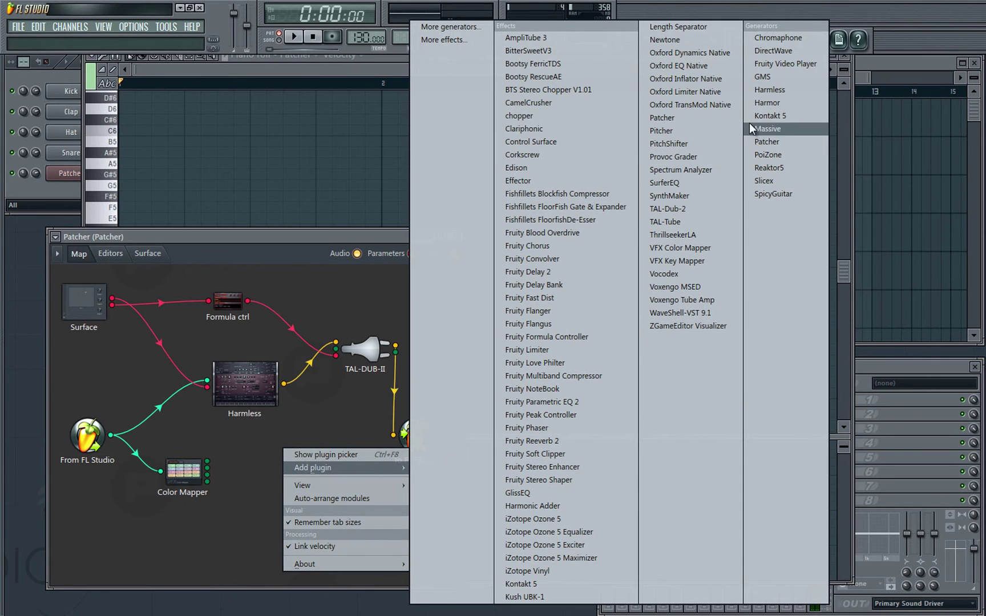
pyautogui.click(767, 129)
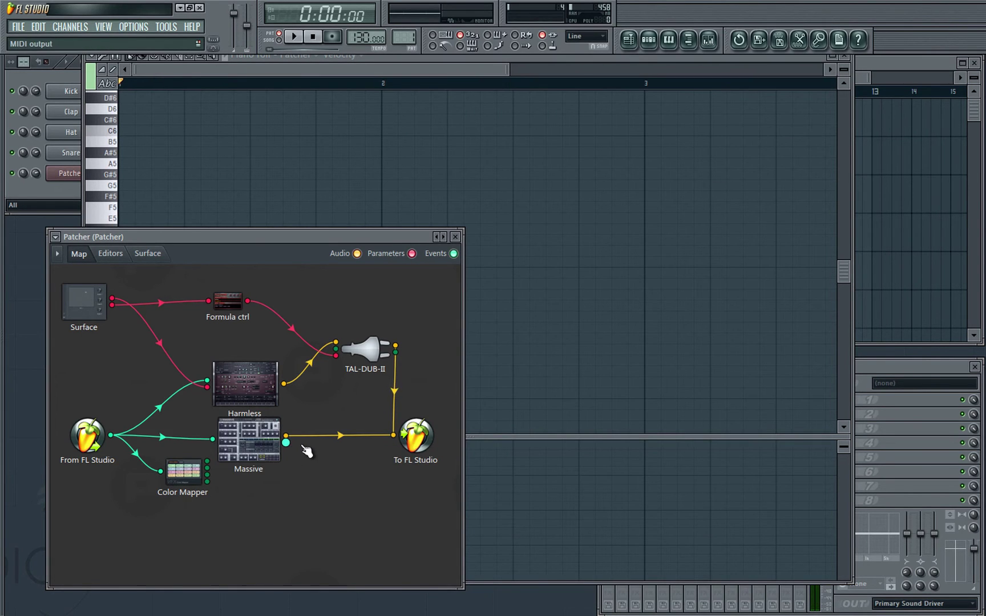
pyautogui.doubleClick(249, 439)
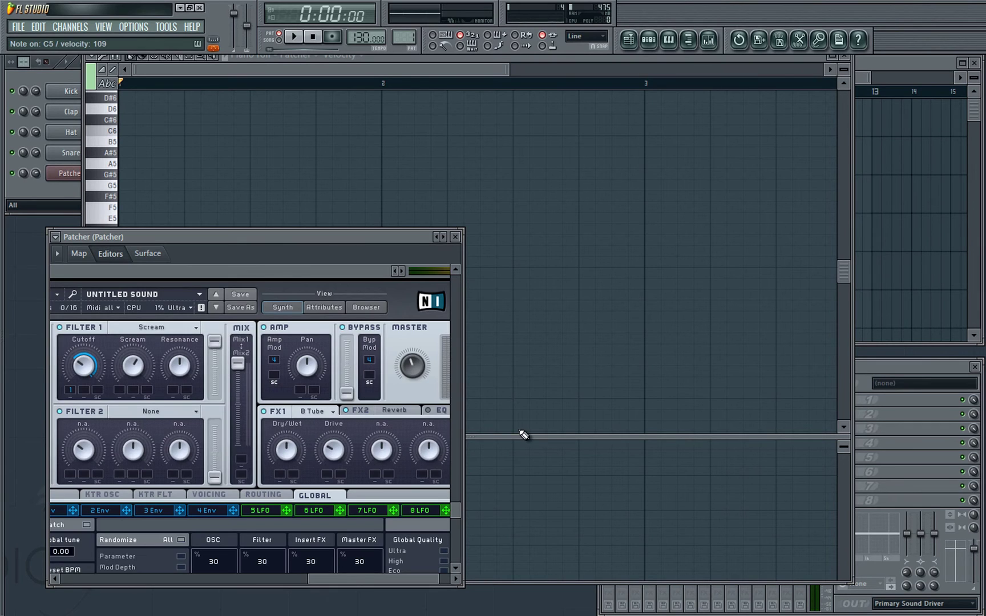
pyautogui.click(80, 254)
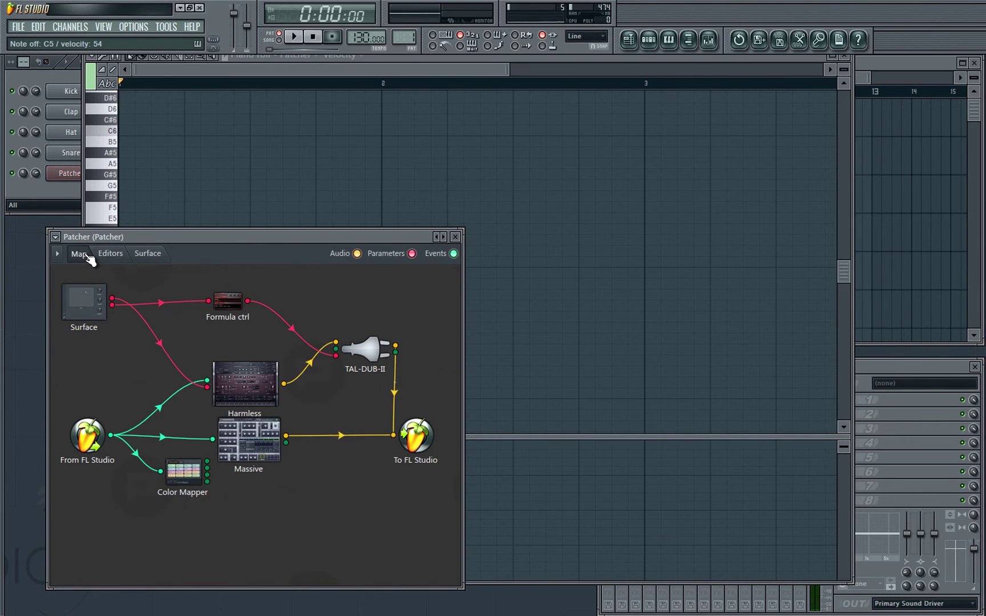
pyautogui.moveTo(246, 383); pyautogui.dragTo(249, 374)
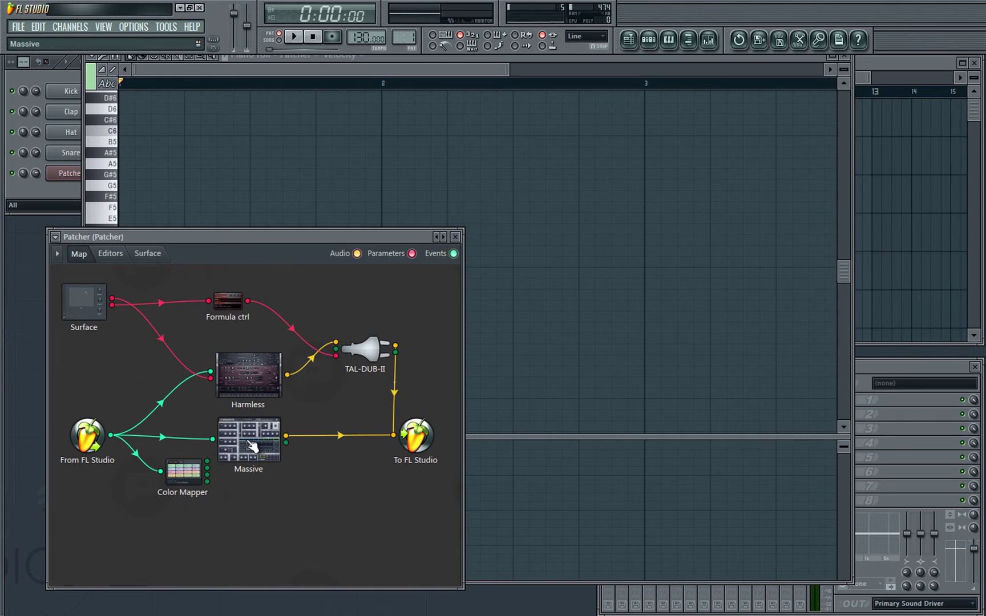
# - Reroute Massive's input cable onto Harmless and move Color Mapper beside From FL Studio
pyautogui.moveTo(183, 472); pyautogui.dragTo(165, 489)
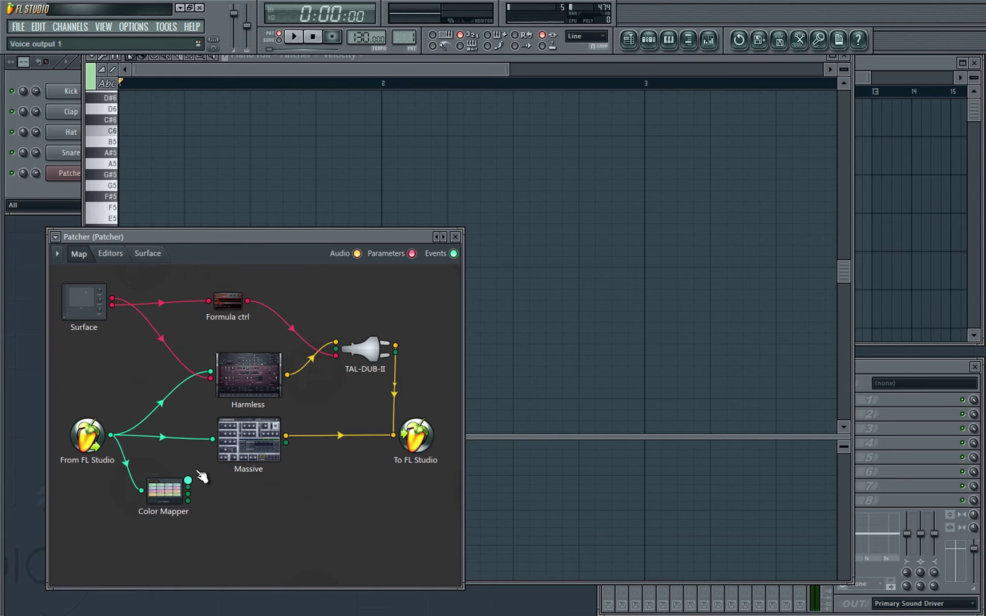
pyautogui.moveTo(213, 443); pyautogui.dragTo(149, 462)
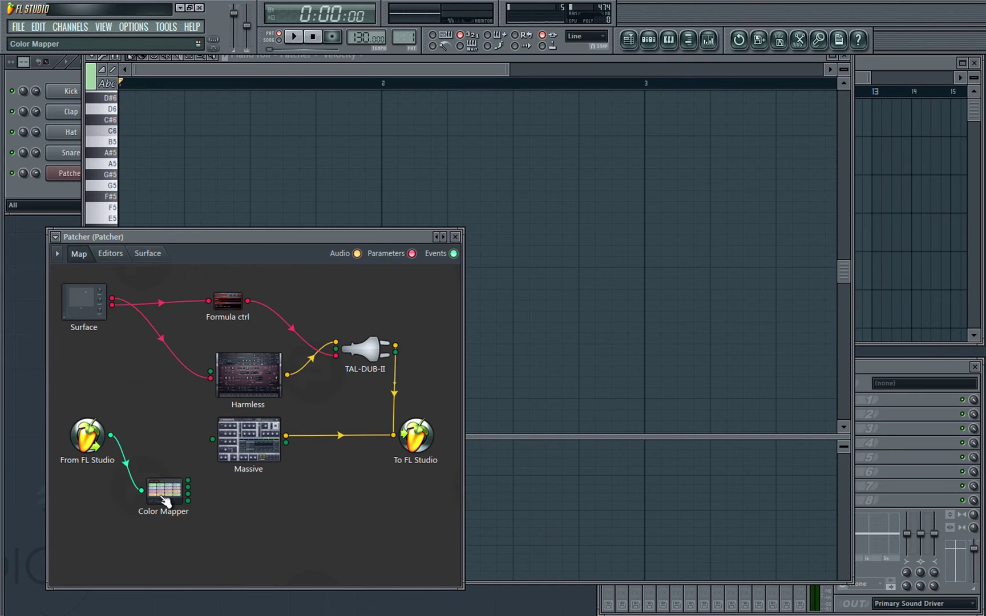
pyautogui.moveTo(165, 502); pyautogui.dragTo(162, 429)
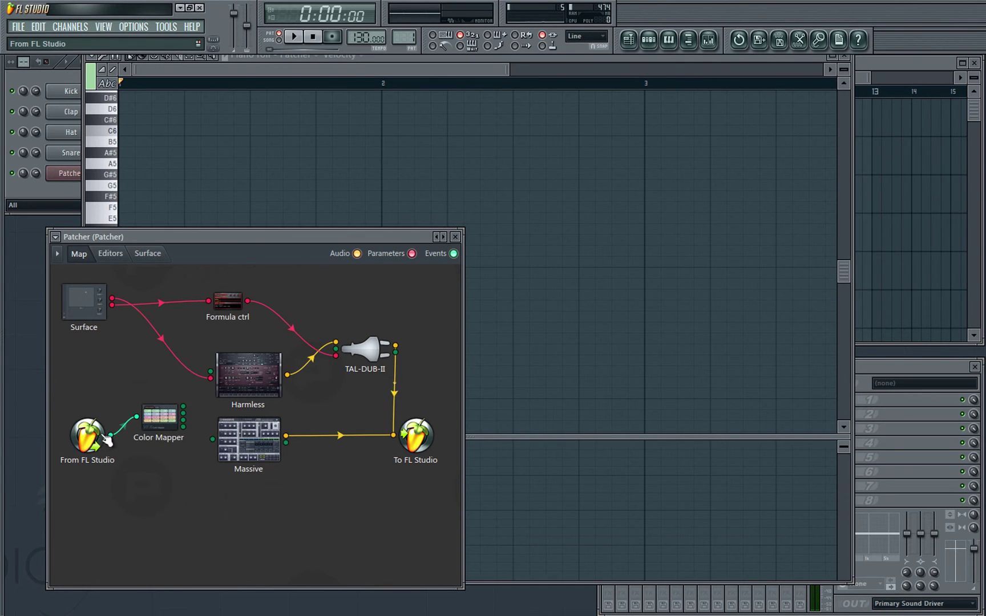
# - Wire a second Color Mapper output into Massive, view both editors, and bring the piano roll forward
pyautogui.moveTo(184, 407); pyautogui.dragTo(211, 371)
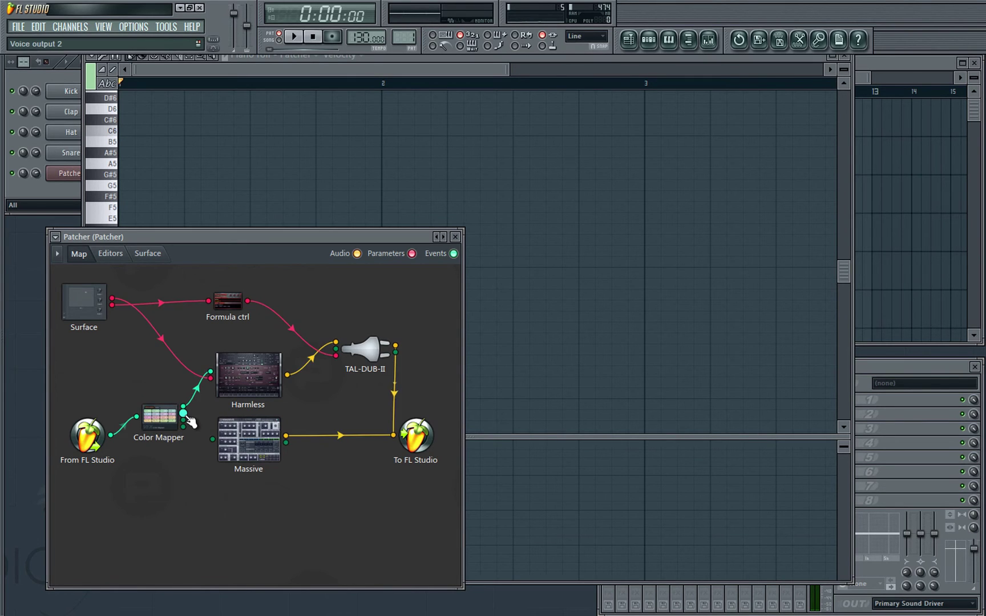
pyautogui.moveTo(186, 415); pyautogui.dragTo(212, 438)
pyautogui.click(110, 253)
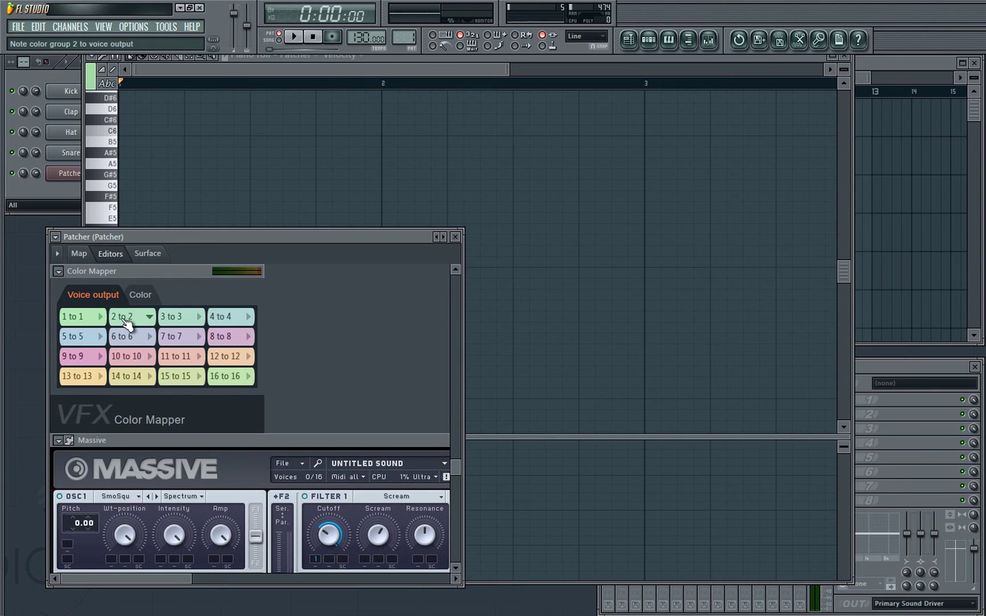
pyautogui.click(172, 180)
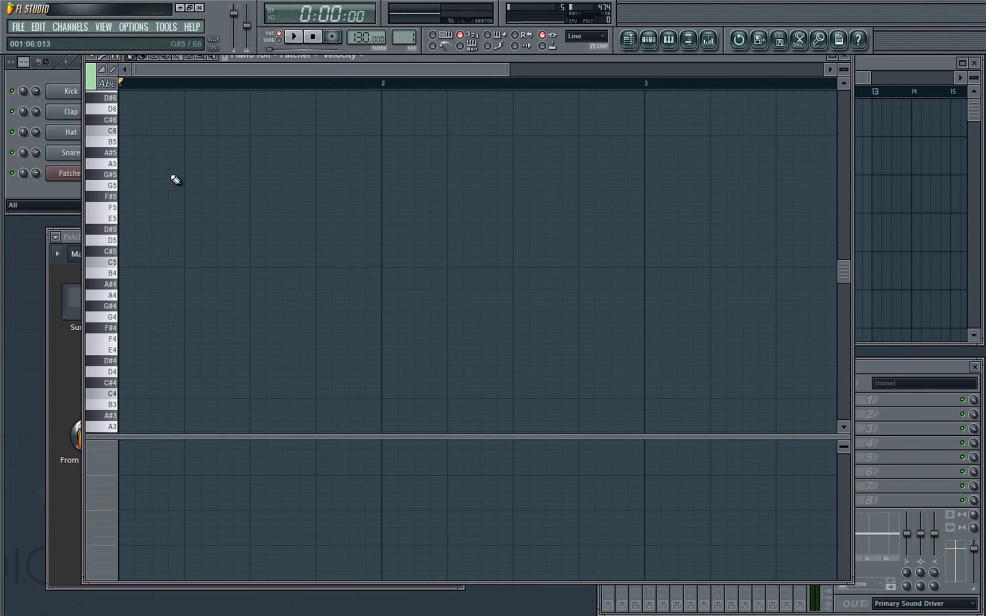
# - Draw and delete an E4 test note in colour group 1
pyautogui.click(91, 79)
pyautogui.click(98, 101)
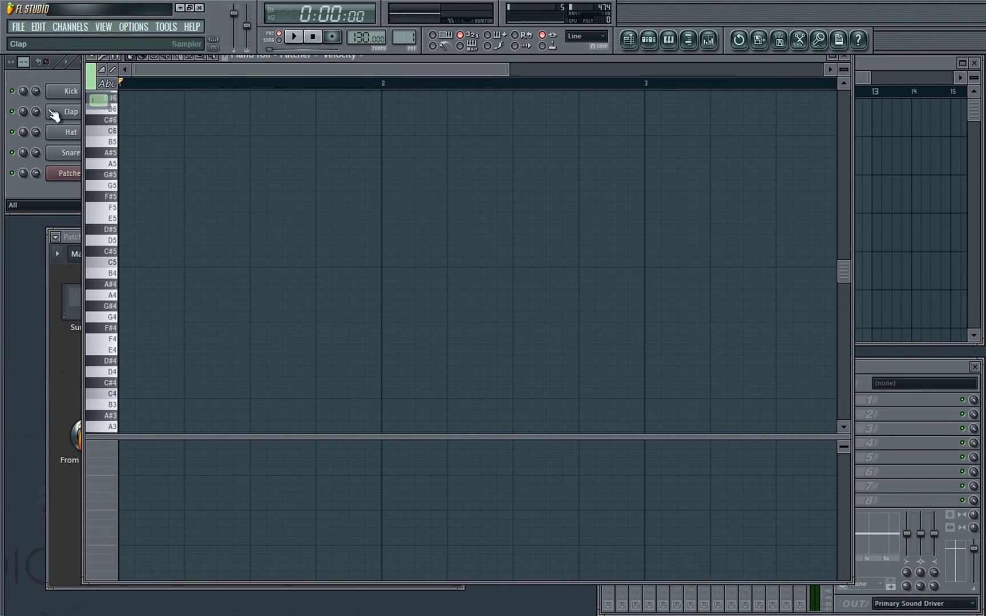
pyautogui.click(129, 348)
pyautogui.rightClick(164, 349)
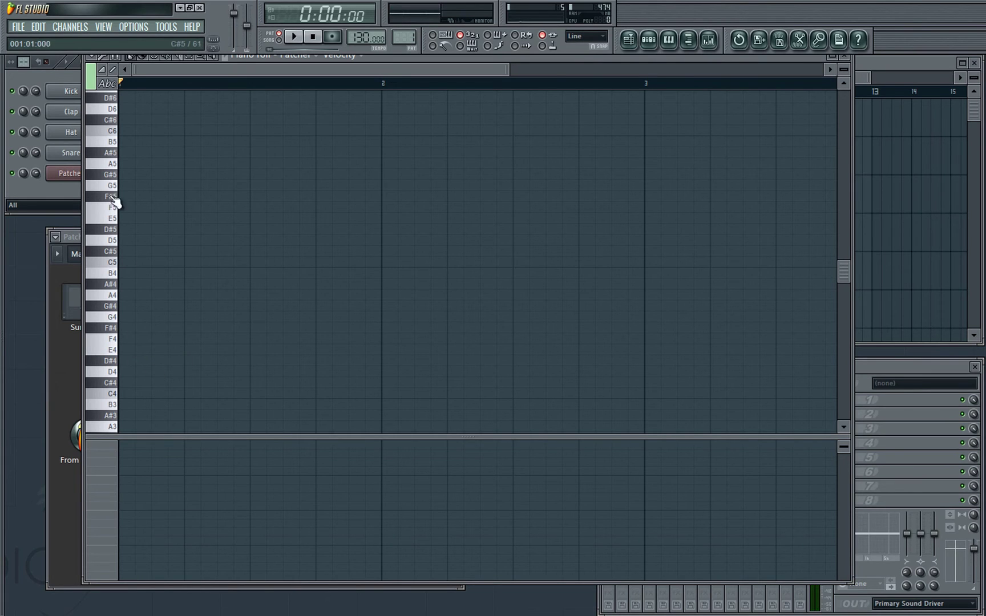
# - Draw and delete an E4 test note in colour group 2, then close the piano roll with F7
pyautogui.click(90, 83)
pyautogui.click(117, 103)
pyautogui.click(129, 348)
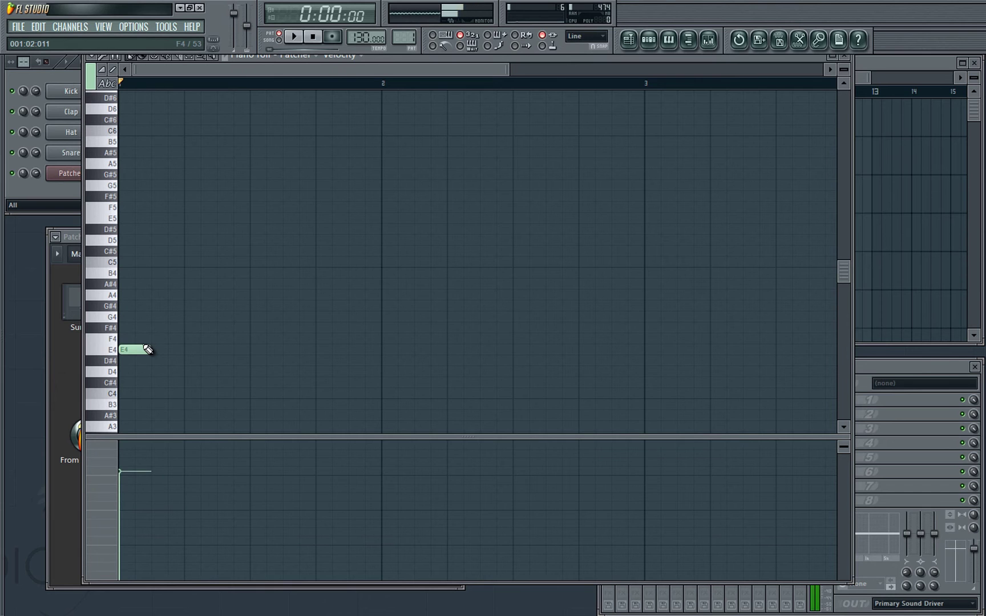
pyautogui.rightClick(137, 350)
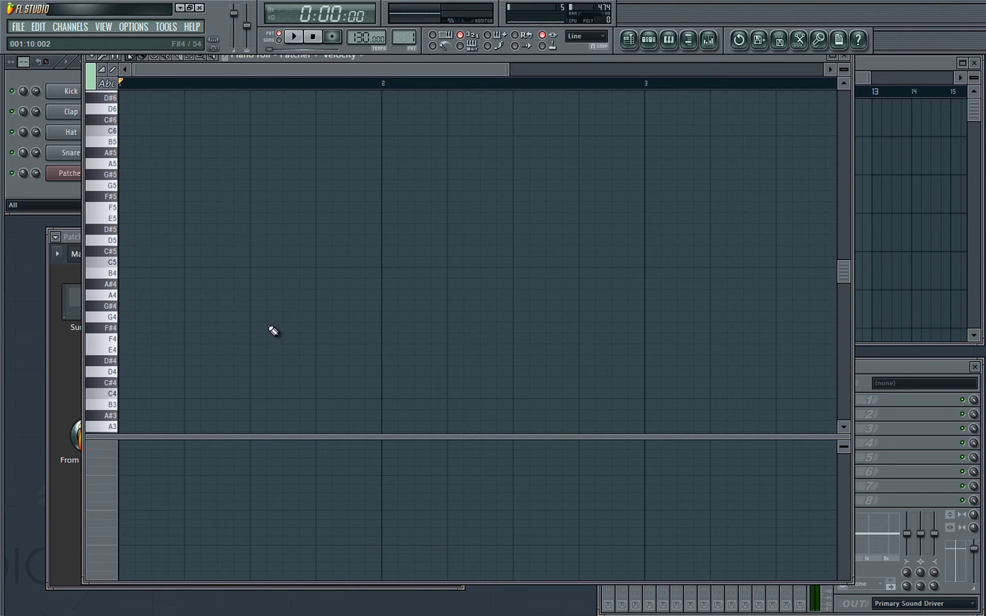
pyautogui.press('F7')
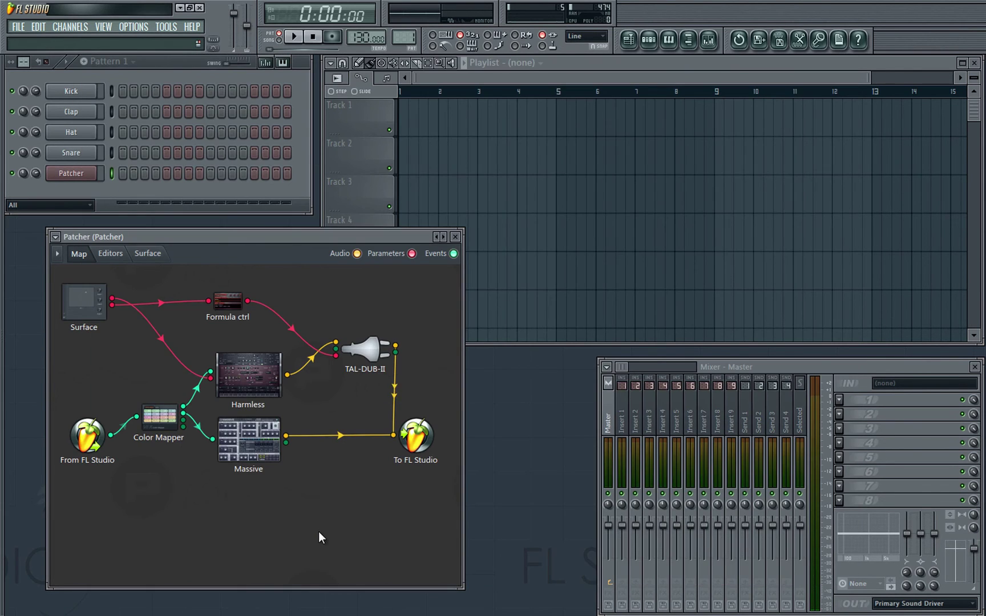
# - Insert a Key Mapper between From FL Studio and Color Mapper, then open its note grid
pyautogui.press('F8')
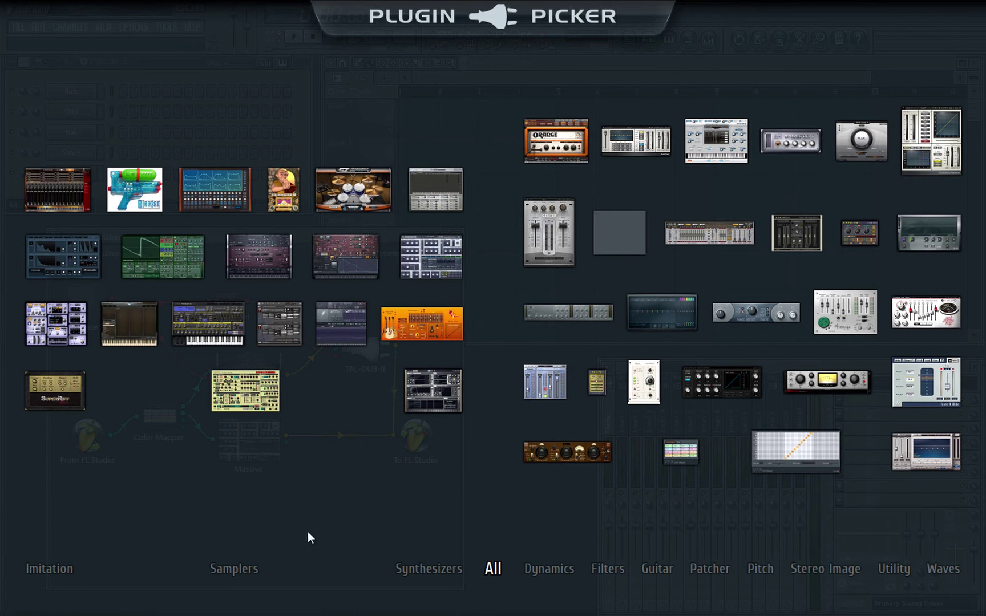
pyautogui.moveTo(768, 445); pyautogui.dragTo(160, 513)
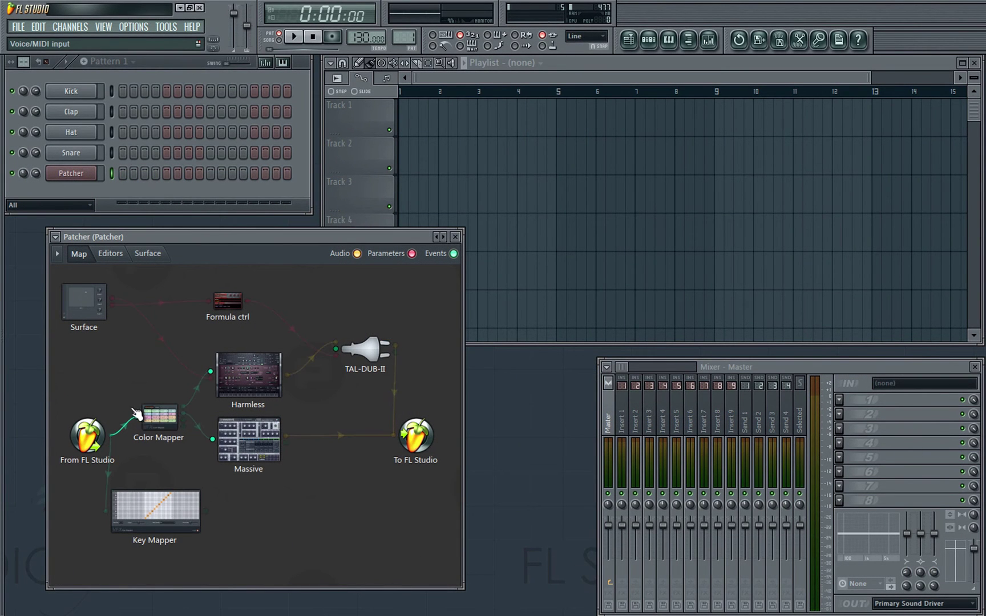
pyautogui.moveTo(136, 414); pyautogui.dragTo(123, 391)
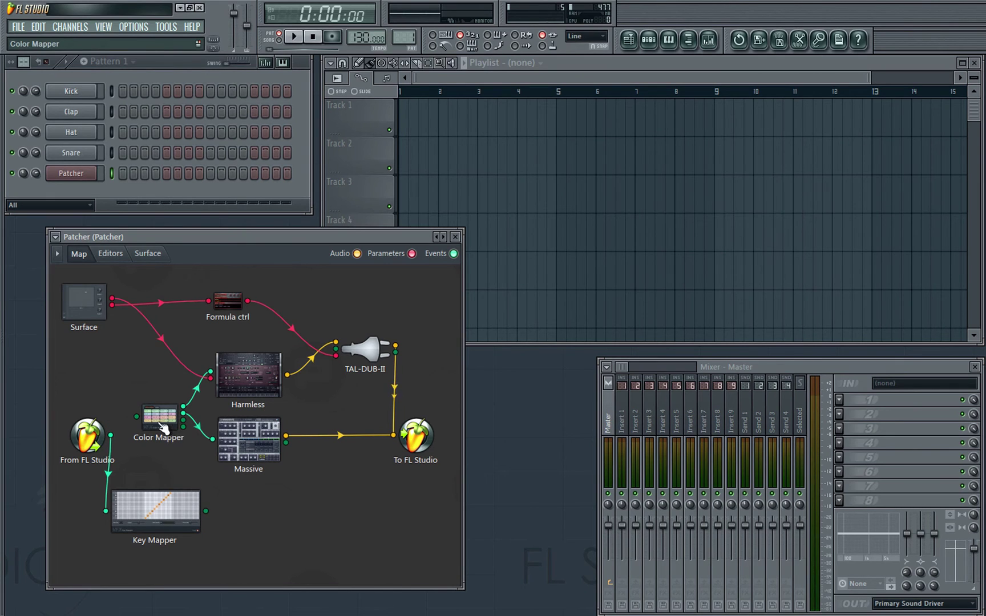
pyautogui.moveTo(85, 444); pyautogui.dragTo(85, 436)
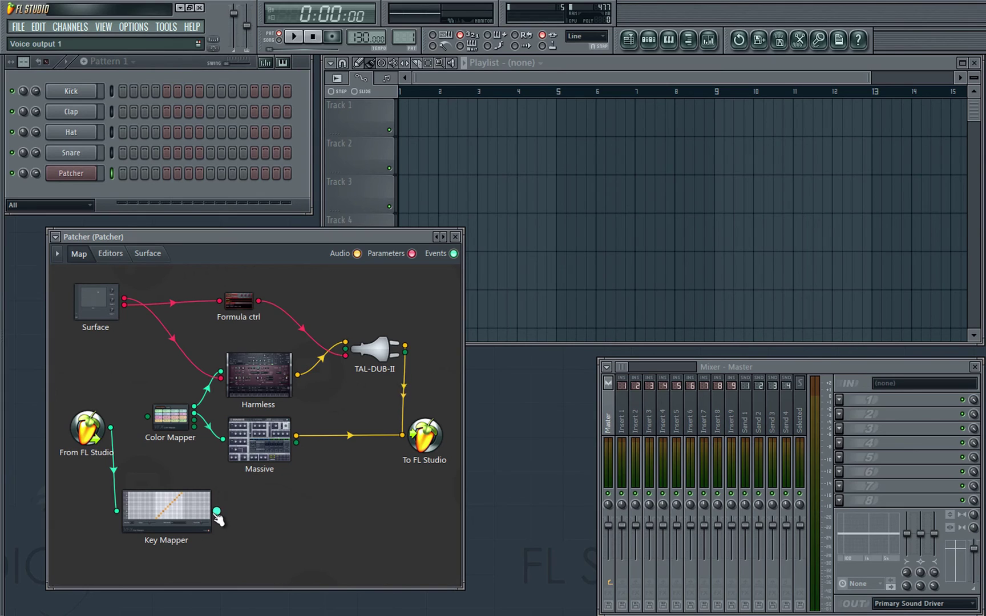
pyautogui.moveTo(217, 511); pyautogui.dragTo(148, 417)
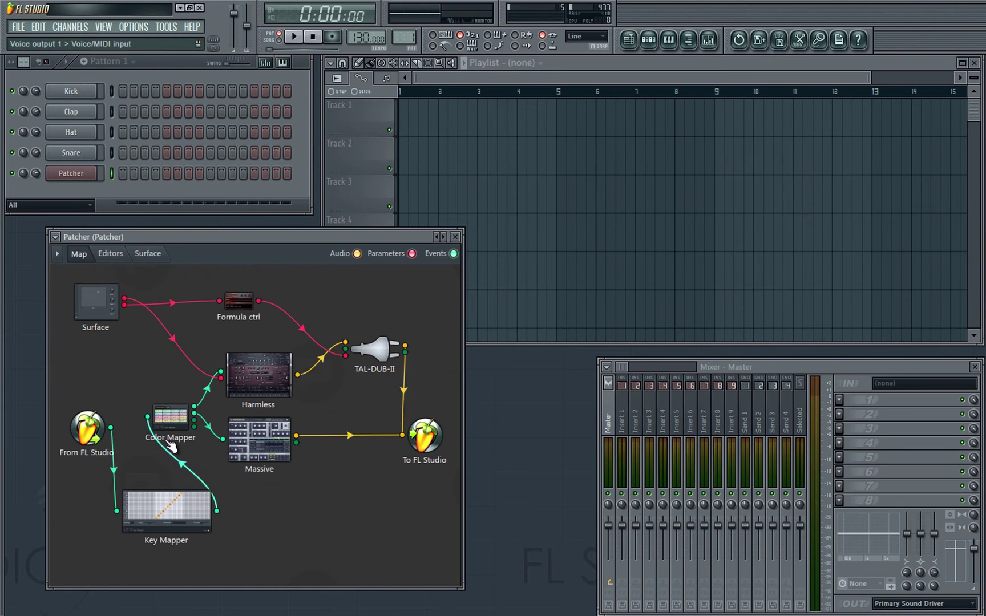
pyautogui.doubleClick(167, 509)
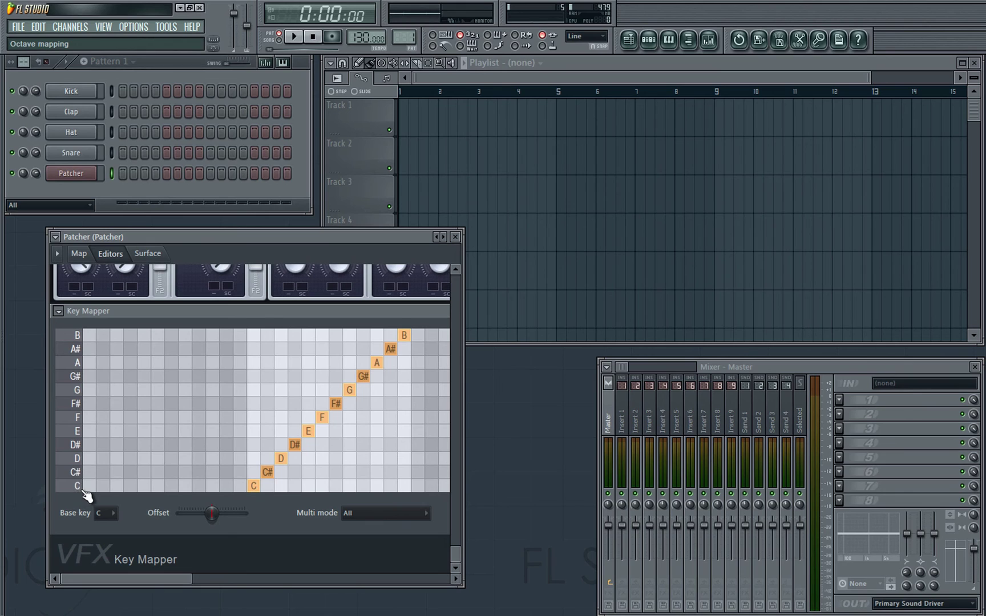
# - Remap the Key Mapper's C key to D, then E, then restore it to C
pyautogui.rightClick(255, 486)
pyautogui.click(281, 486)
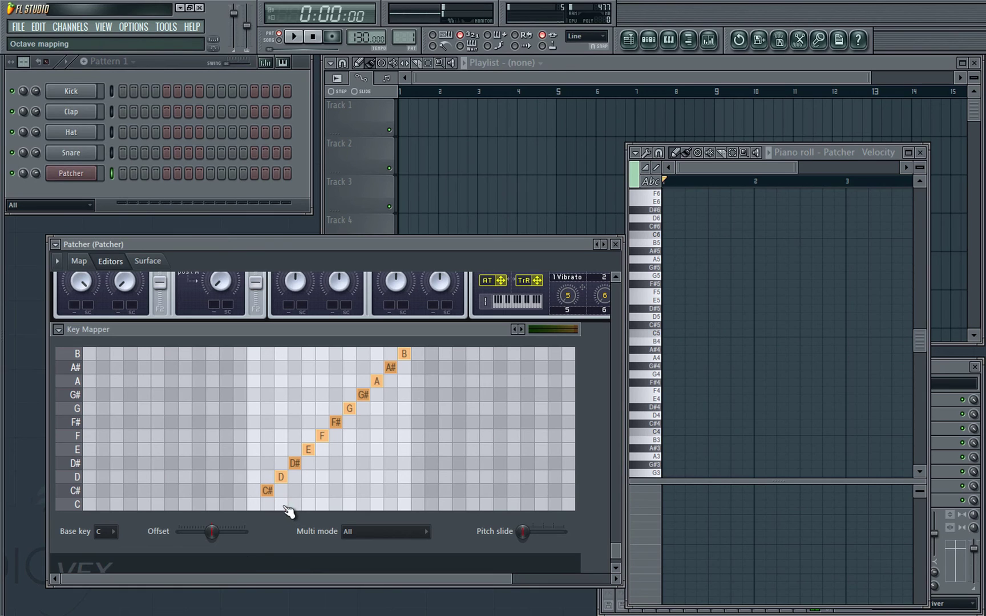
pyautogui.click(310, 505)
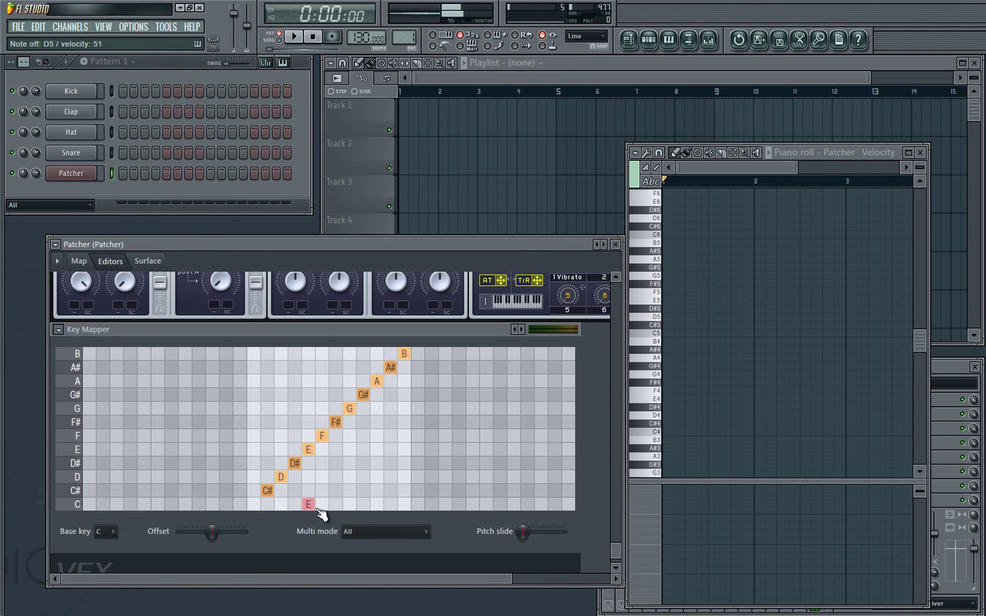
pyautogui.rightClick(310, 505)
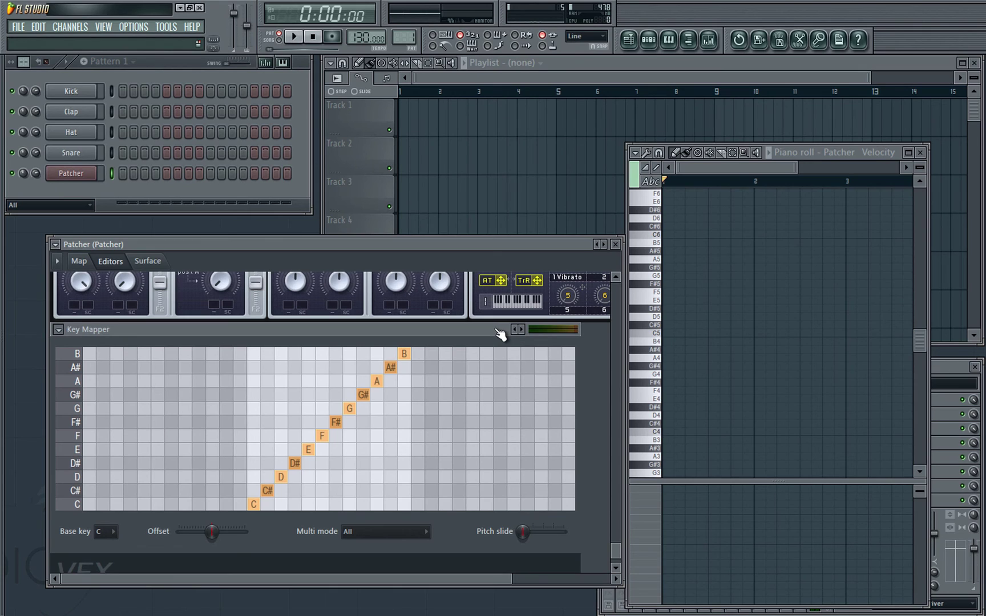
# - Load the Key Mapper's Blues scale preset, step through other presets, then restore the default mapping
pyautogui.rightClick(517, 329)
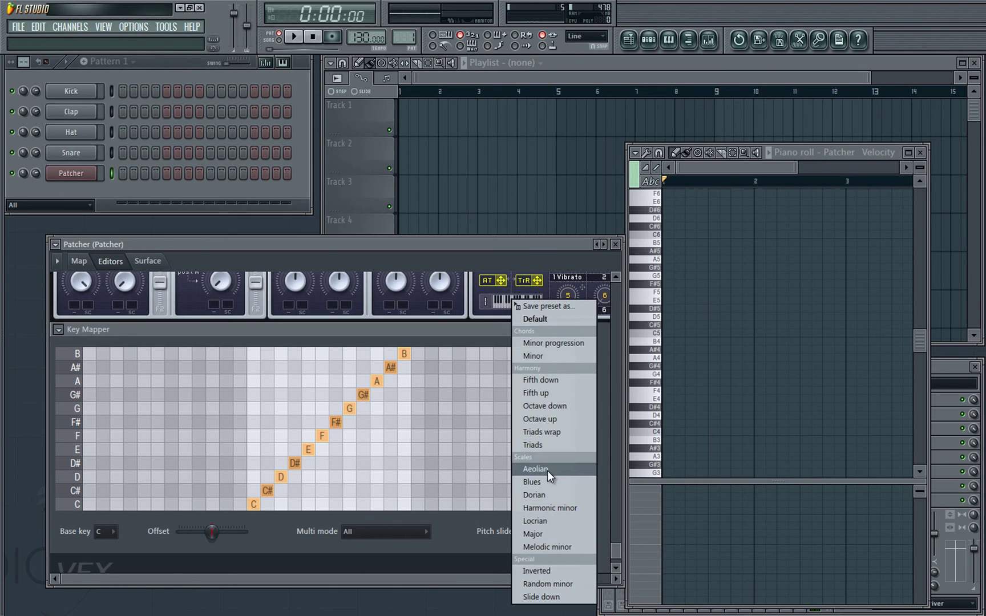
pyautogui.click(557, 483)
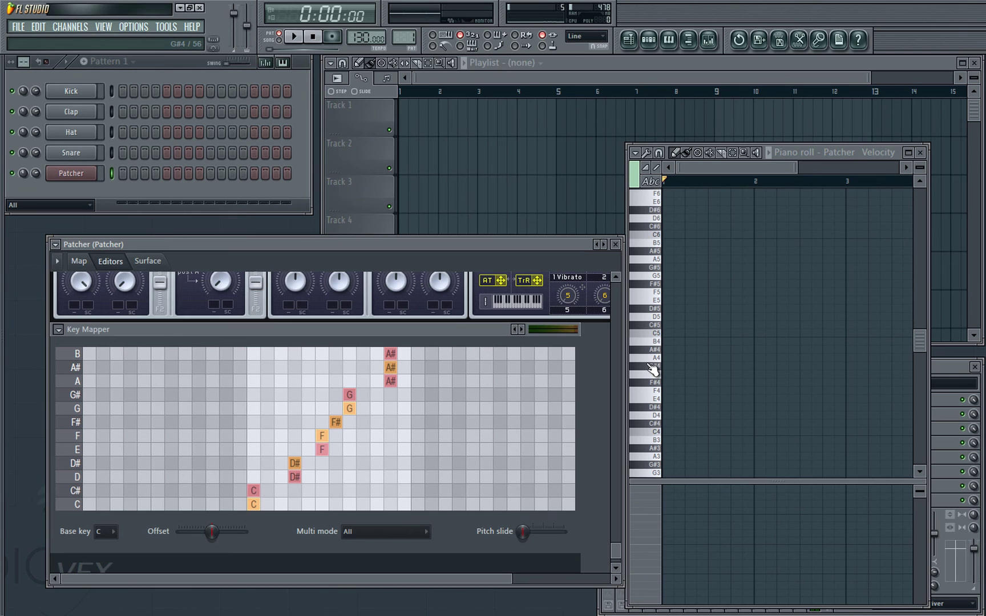
pyautogui.click(517, 329)
pyautogui.click(476, 319)
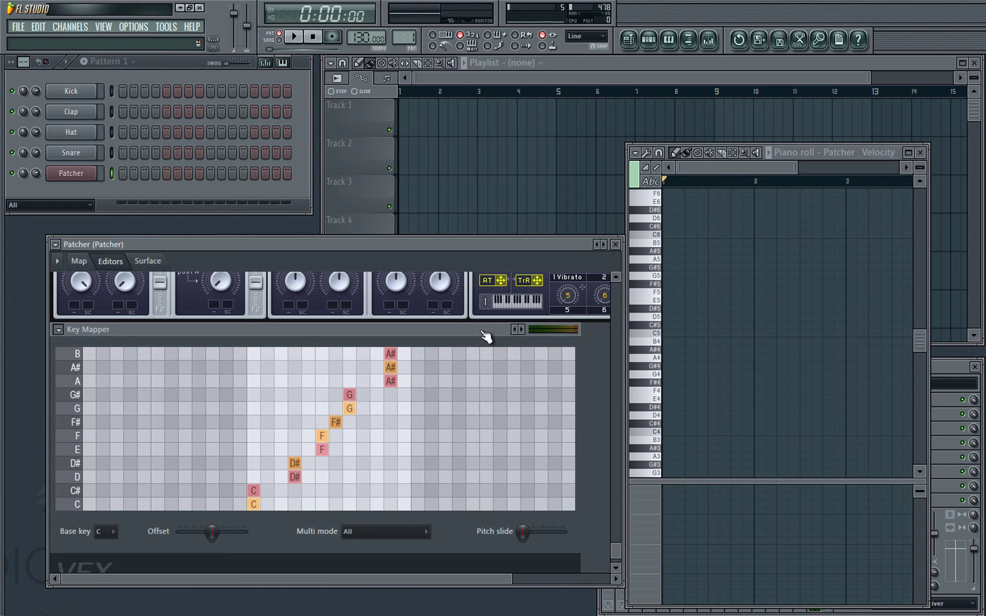
pyautogui.click(520, 331)
pyautogui.click(540, 356)
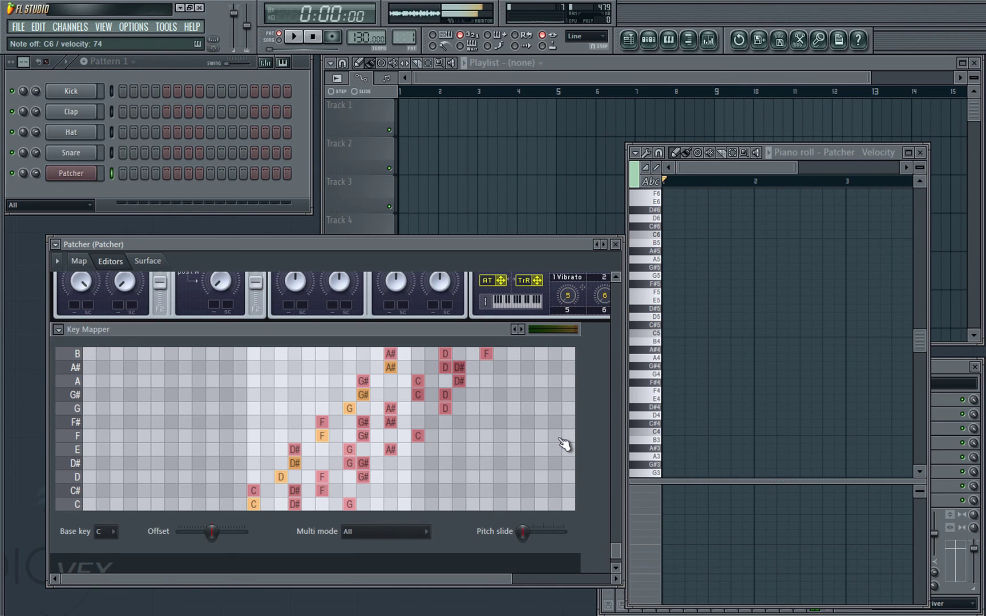
pyautogui.click(520, 329)
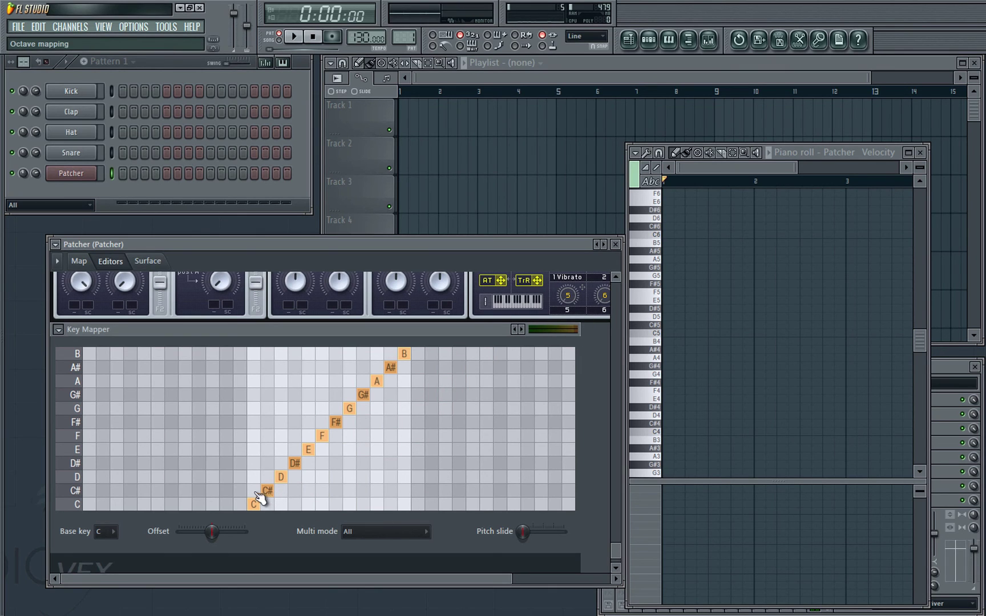
# - Keep Multi mode on All and make the C key also trigger C# through F
pyautogui.click(363, 532)
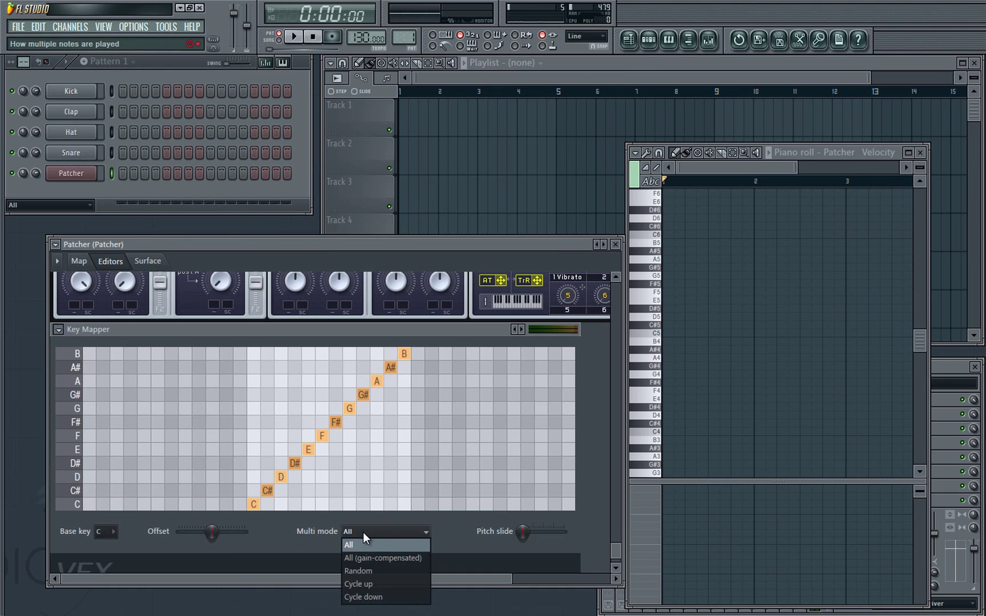
pyautogui.click(363, 531)
pyautogui.moveTo(268, 507); pyautogui.dragTo(325, 506)
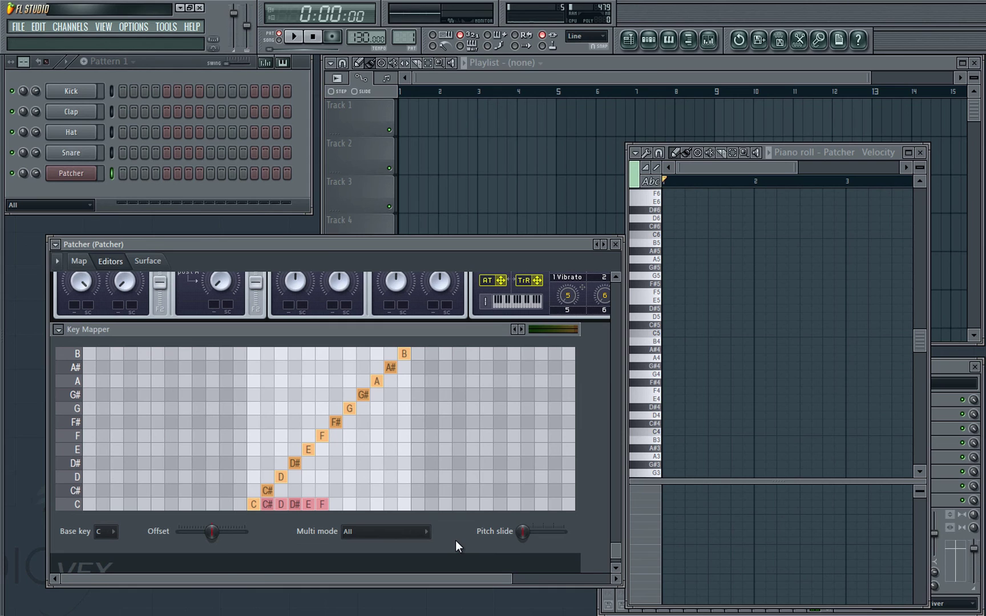
# - Set the Key Mapper's Multi mode to Random, then to Cycle up
pyautogui.click(379, 530)
pyautogui.click(363, 571)
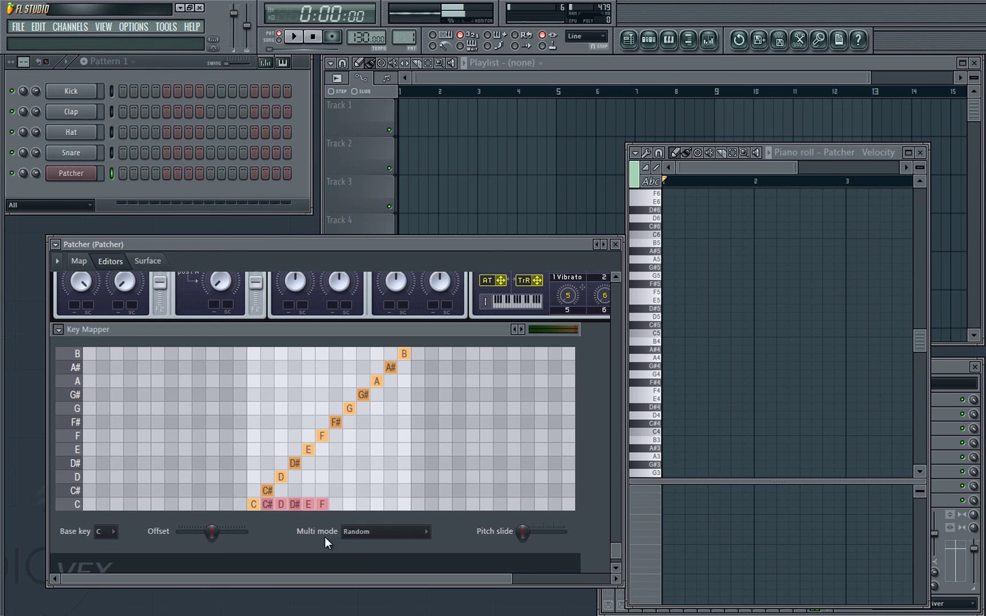
pyautogui.click(390, 532)
pyautogui.click(380, 584)
# - Load the Blues scale preset in Key Mapper and set its base key to F#
pyautogui.click(519, 329)
pyautogui.click(547, 481)
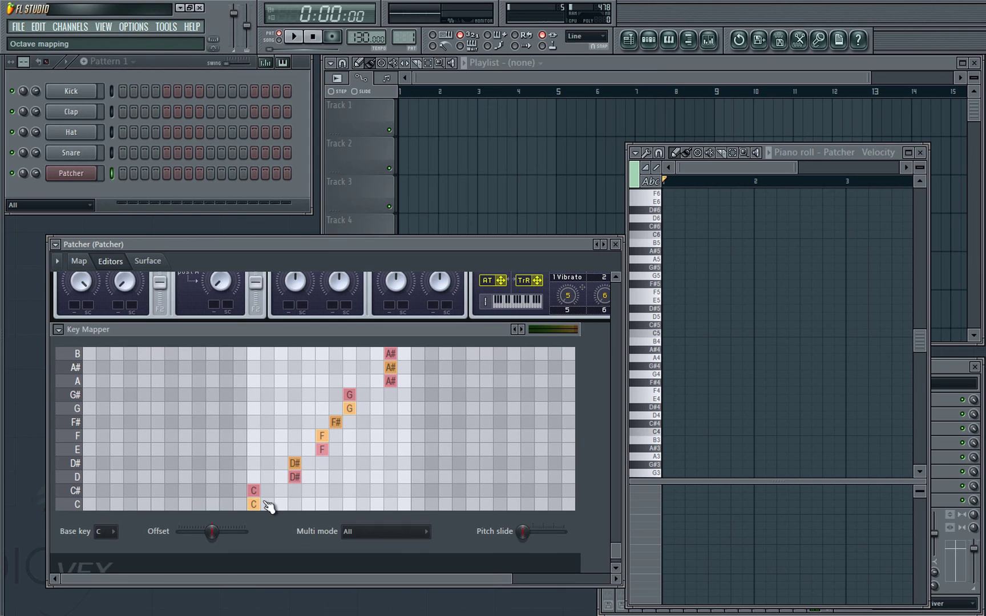
pyautogui.click(111, 538)
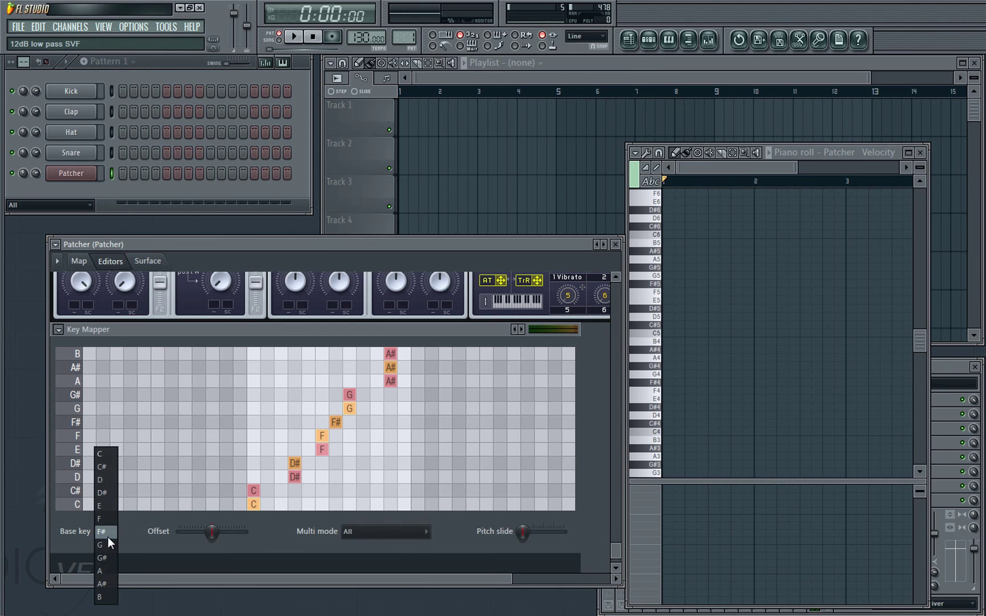
pyautogui.click(103, 534)
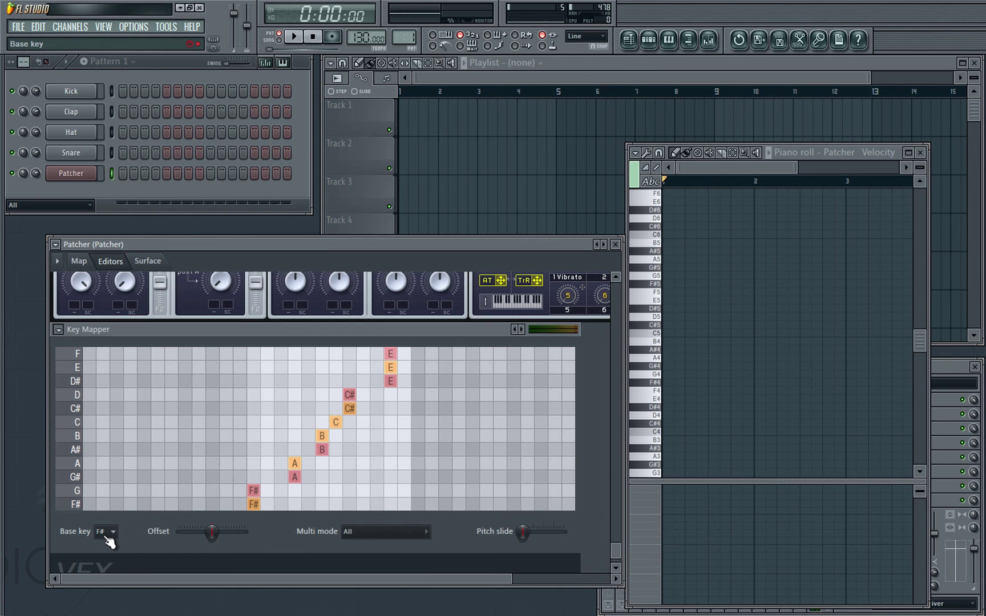